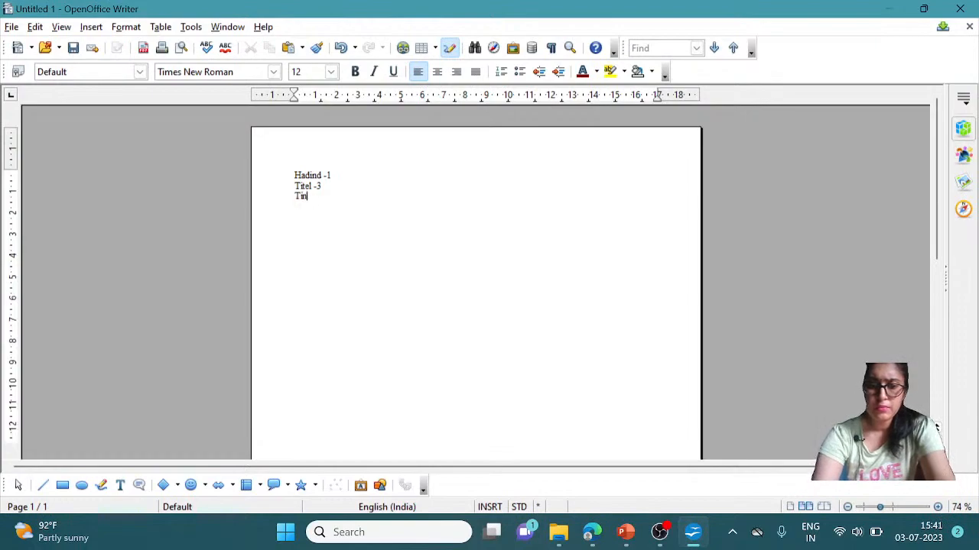
Enter the sentence "This is a Document for practice" on the third line, replacing the mistyped start of the word
text(s)
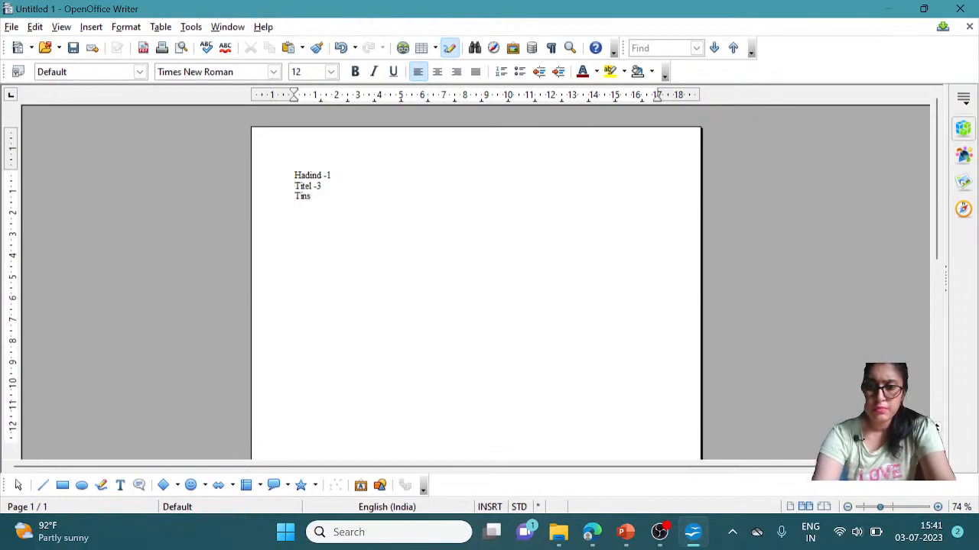
key(BackSpace)
key(BackSpace)
key(BackSpace)
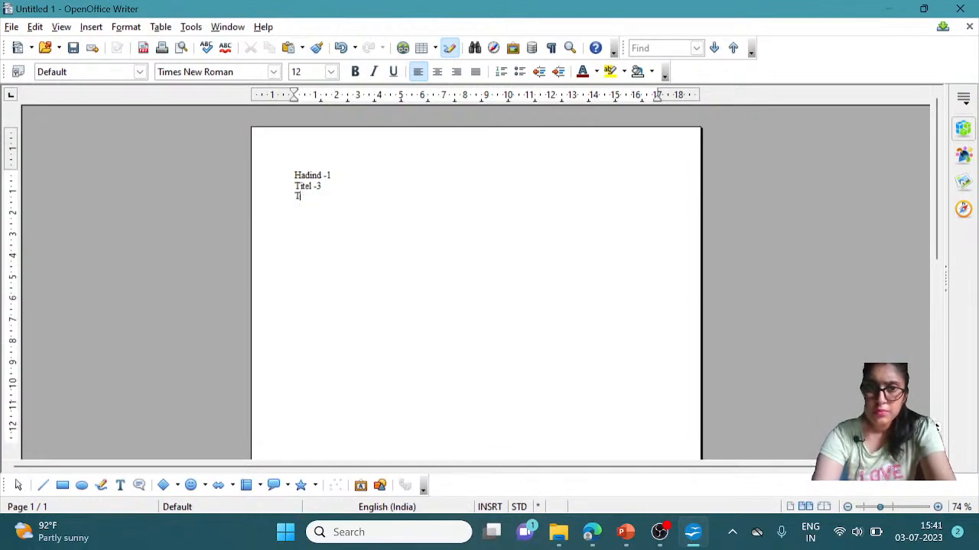
text(his)
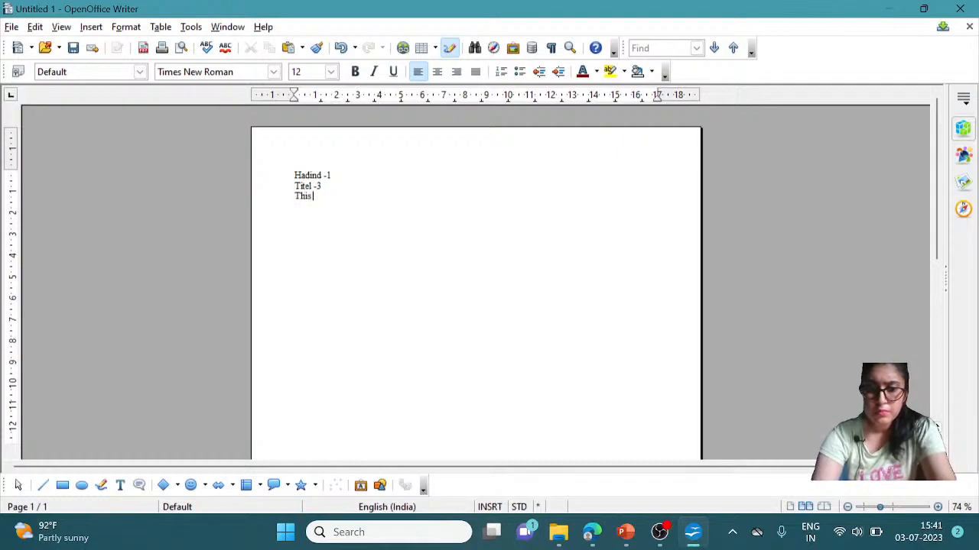
text( is a)
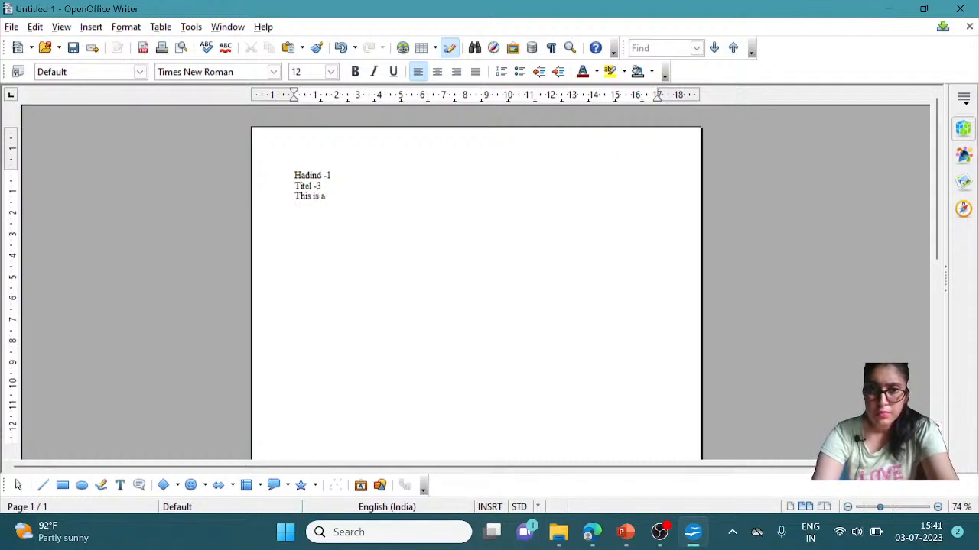
text( Docu)
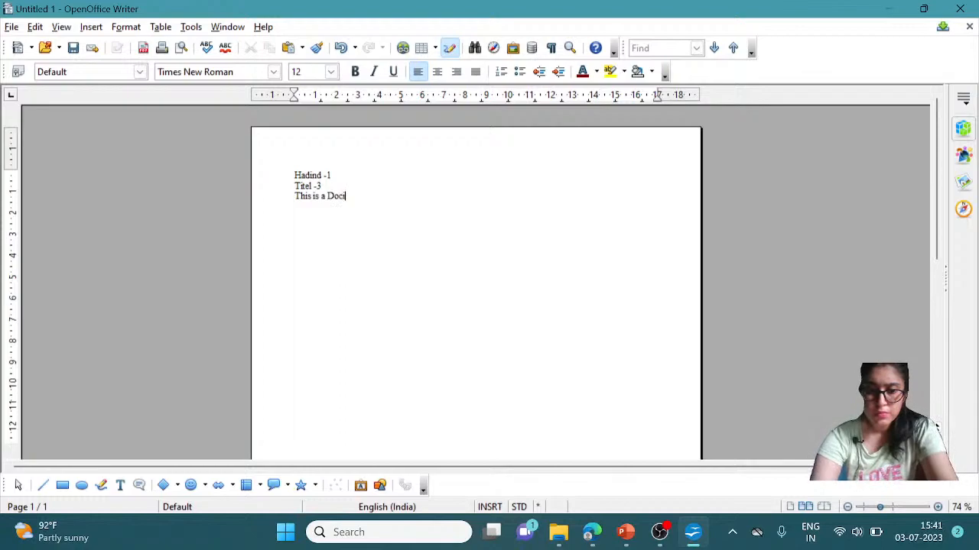
key(BackSpace)
key(BackSpace)
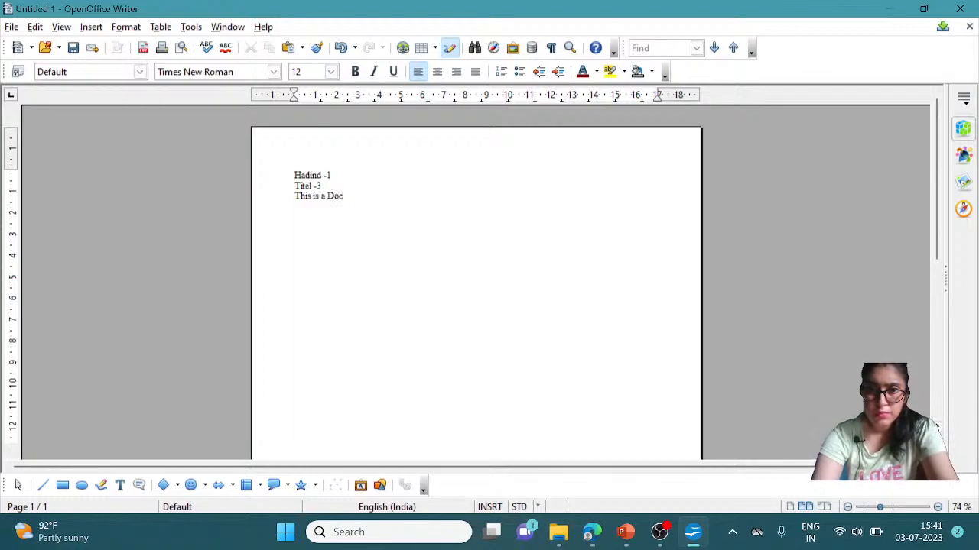
text(ument)
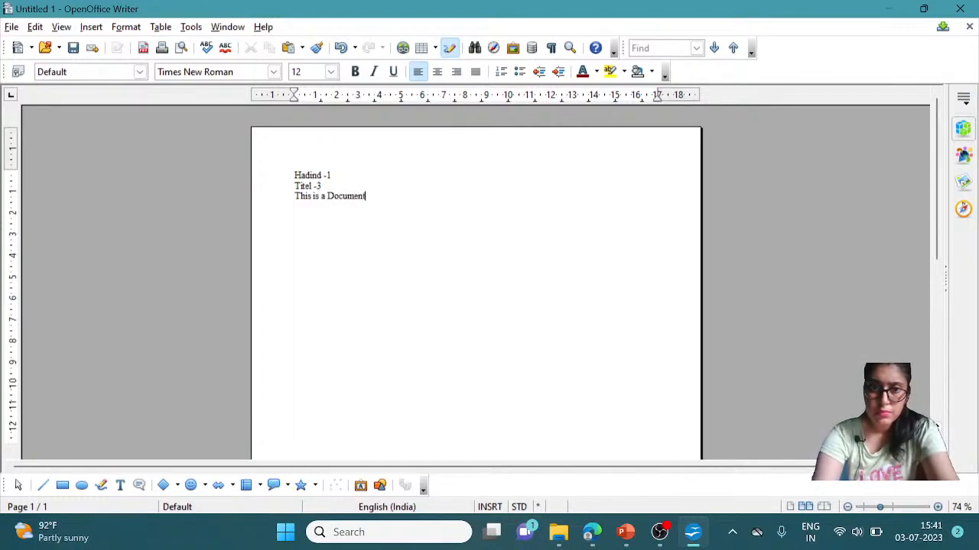
text( fo)
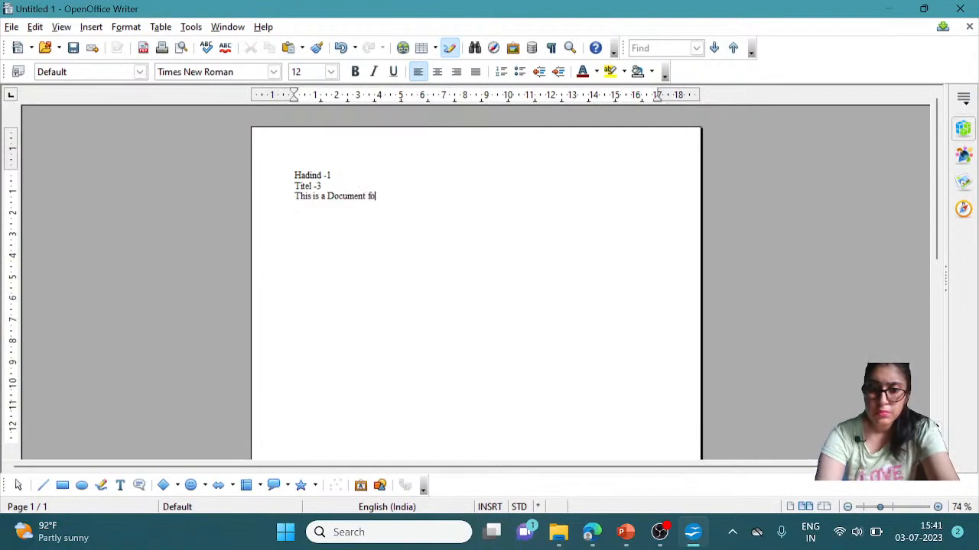
text(r practic)
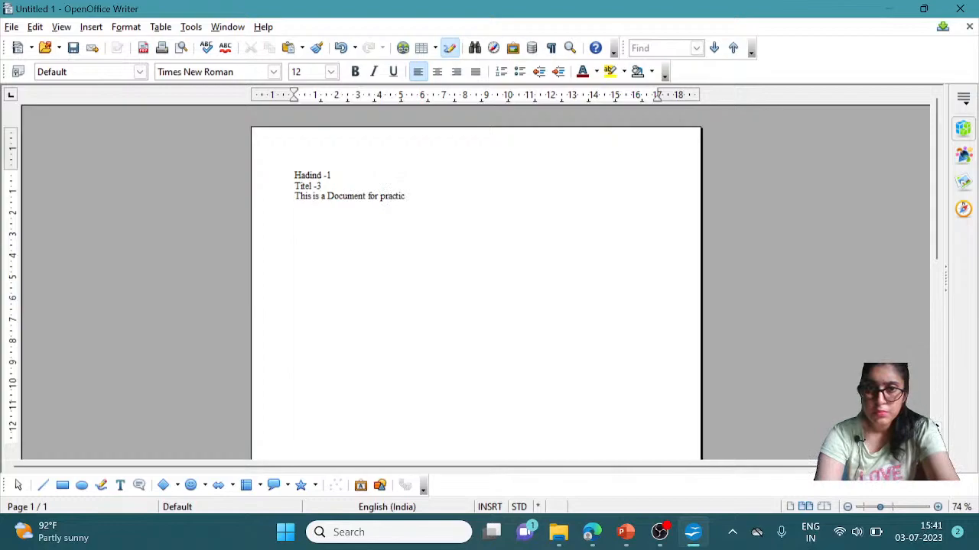
text(e)
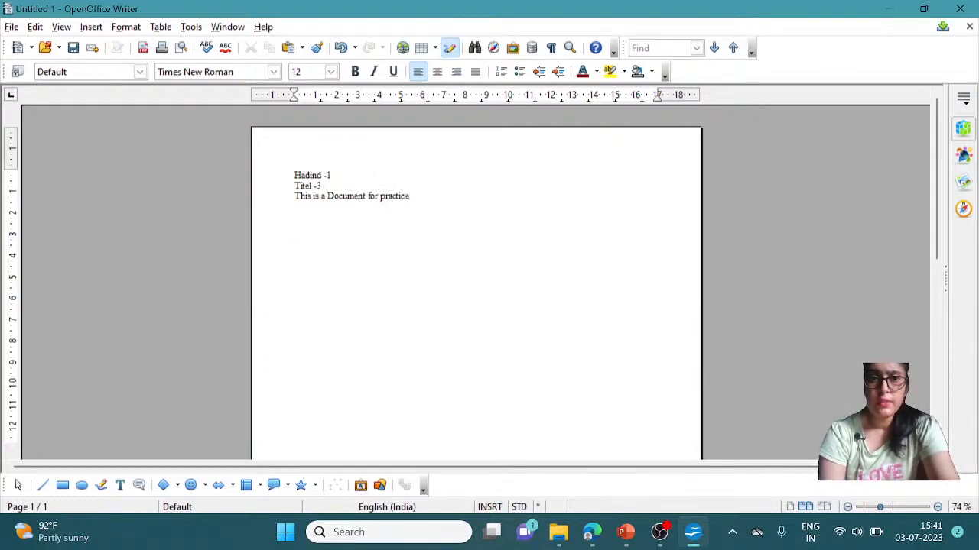
Apply the Heading 1 paragraph style to the first line, "Hadind -1", using the Styles and Formatting window
key(shift+Down)
key(shift+End)
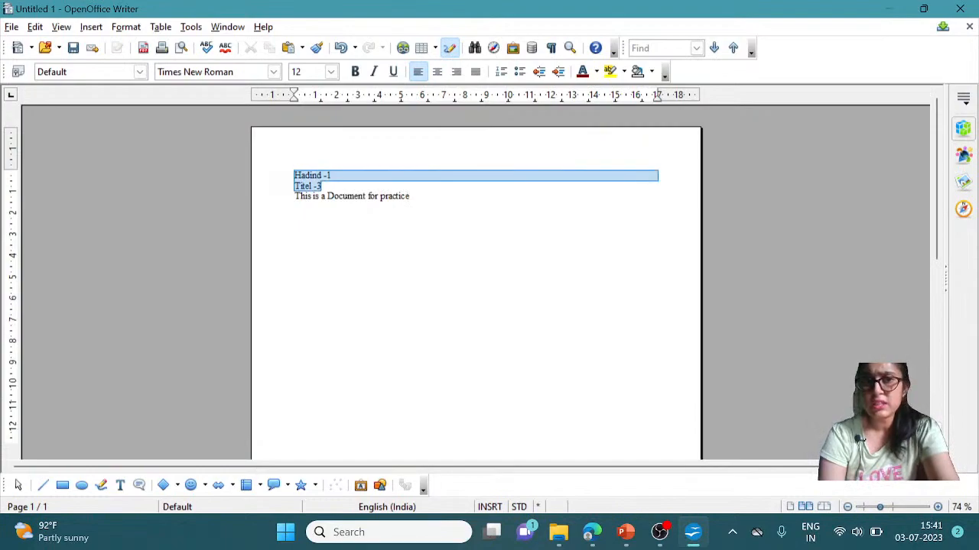
key(shift+Up)
key(shift+End)
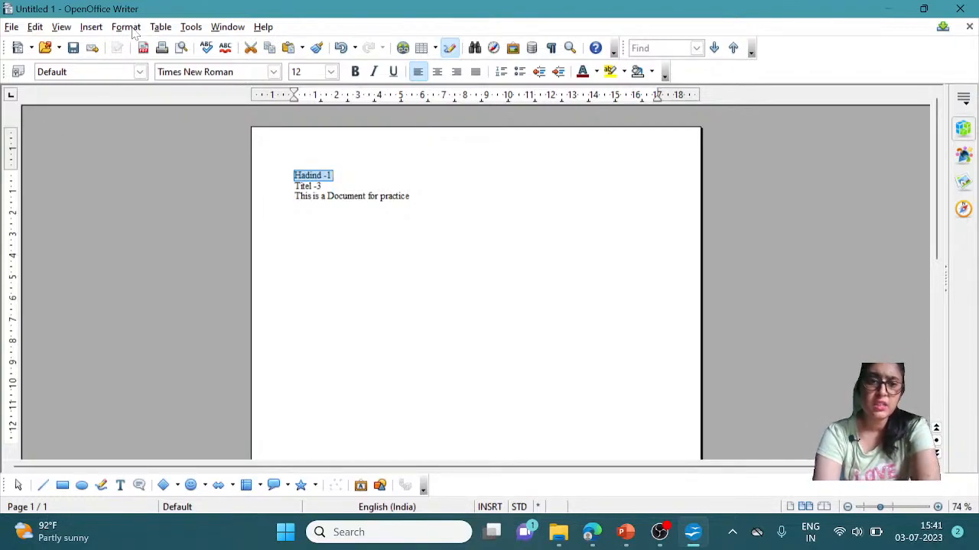
ctrl+scroll(132, 31, up, 2)
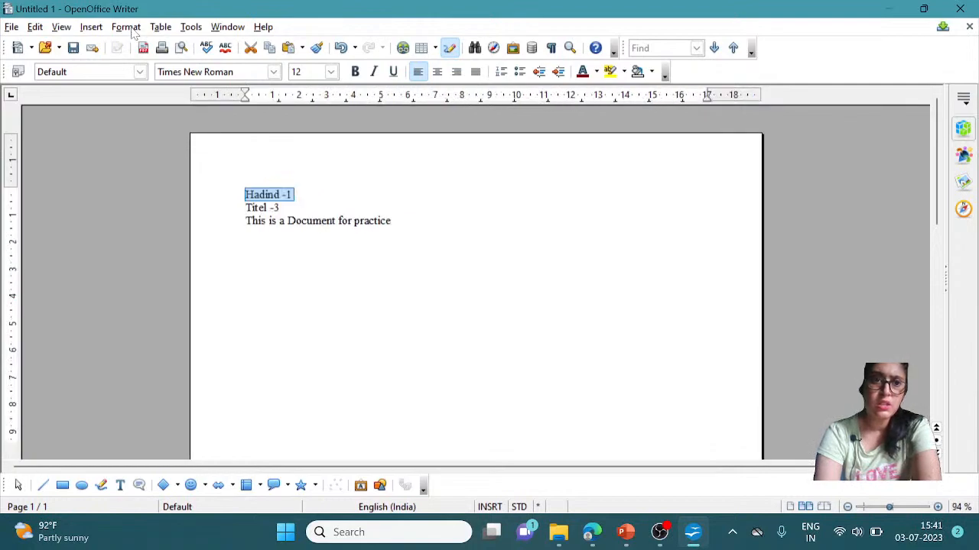
click(126, 29)
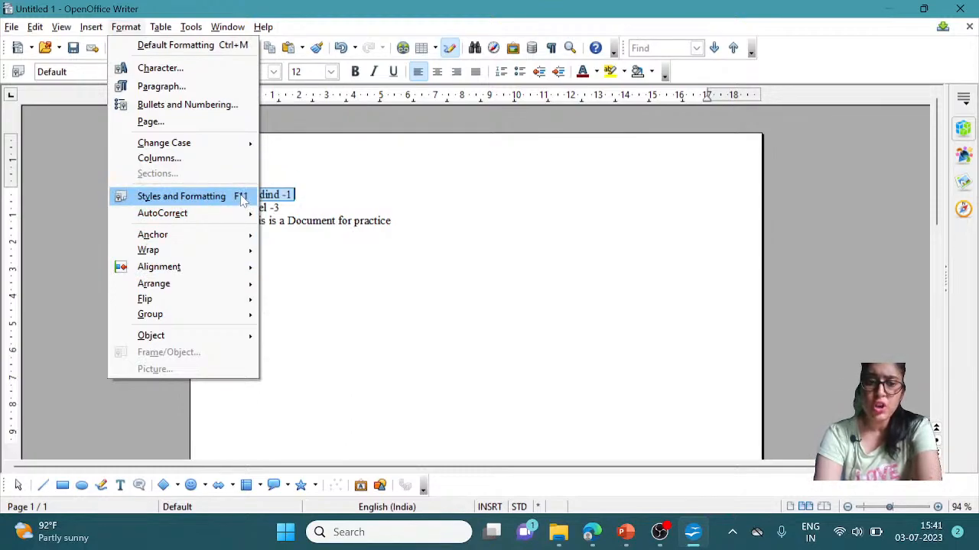
click(241, 197)
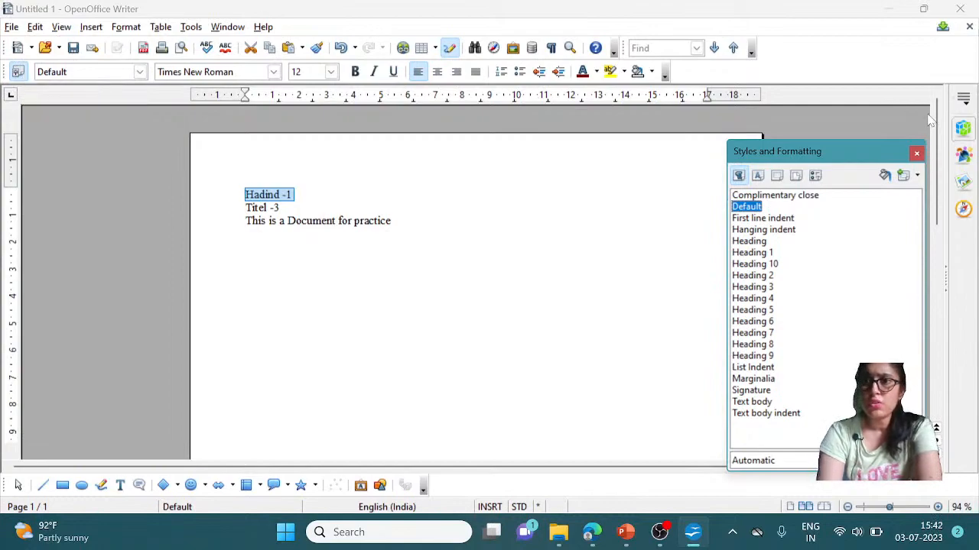
click(916, 153)
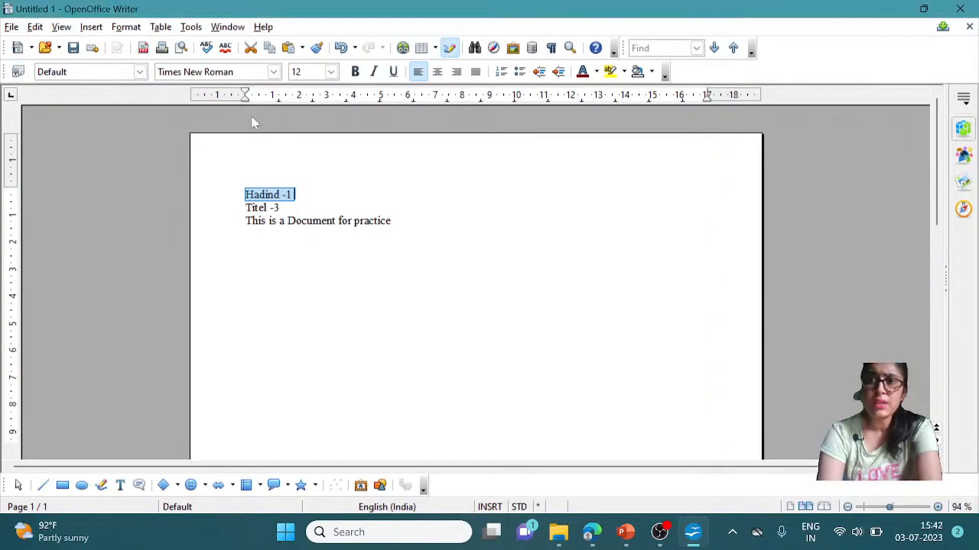
click(19, 71)
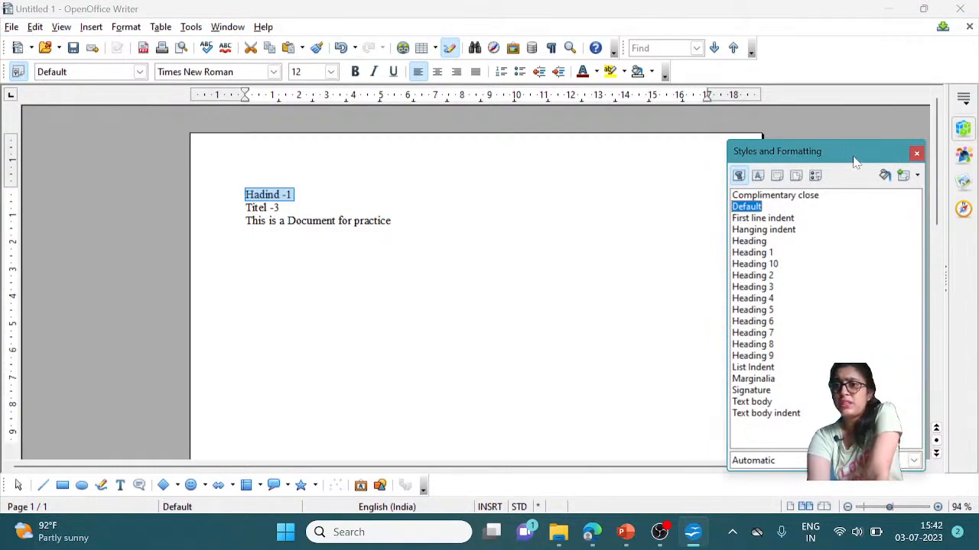
drag(855, 160, 900, 84)
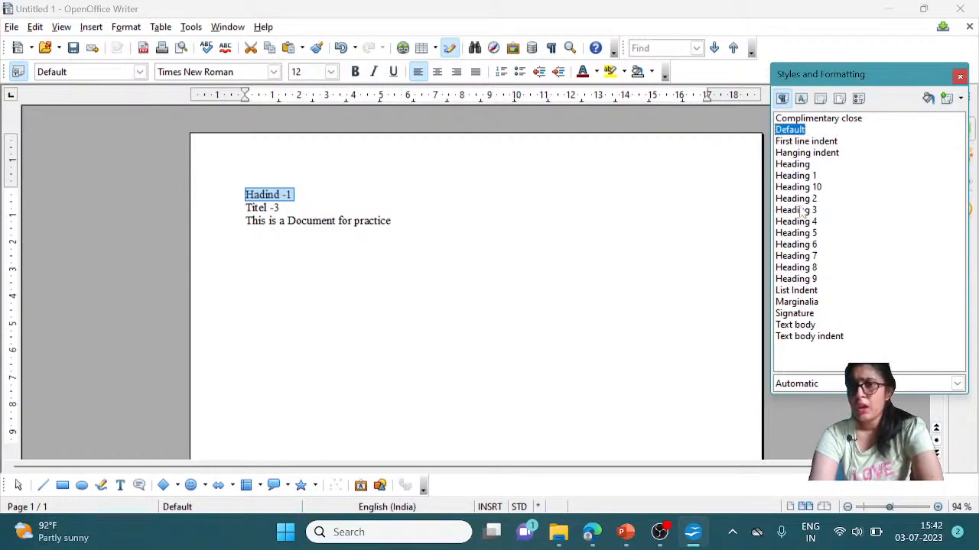
click(806, 178)
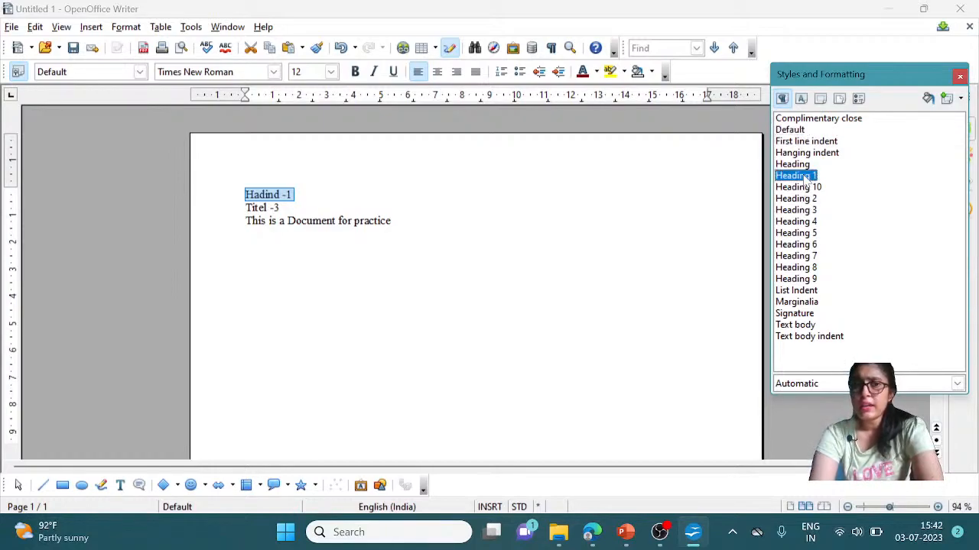
double_click(806, 178)
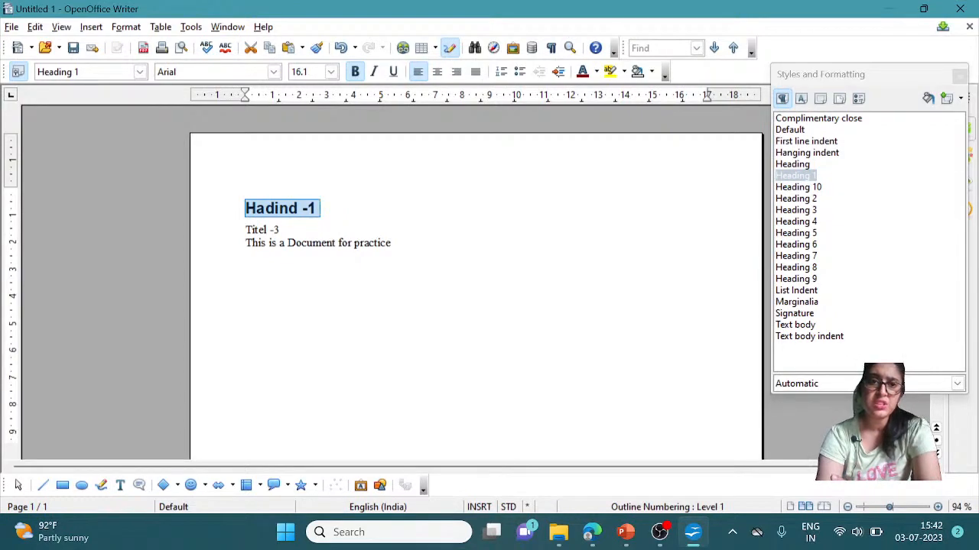
Correct the first line's text to "Heading -1" and add an empty paragraph below it
click(264, 209)
key(Left)
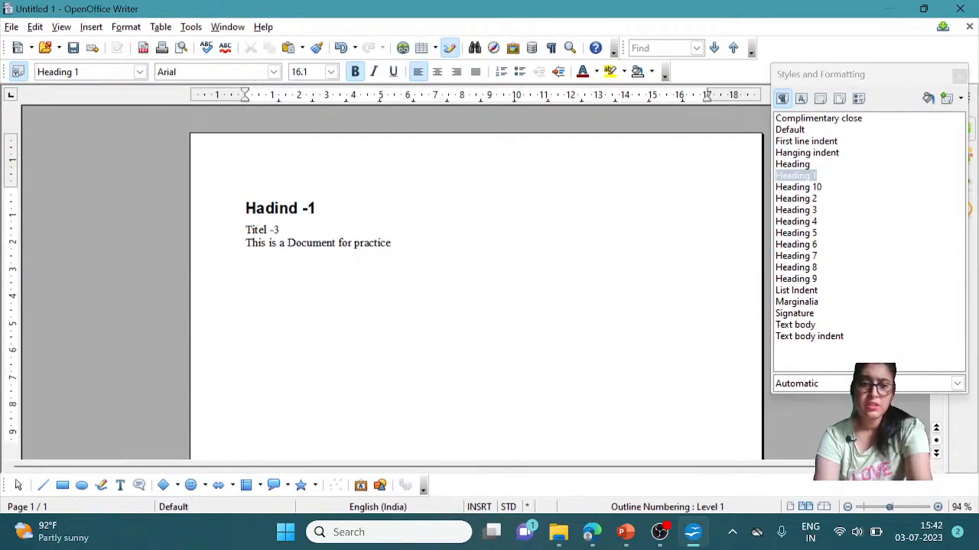
text(e)
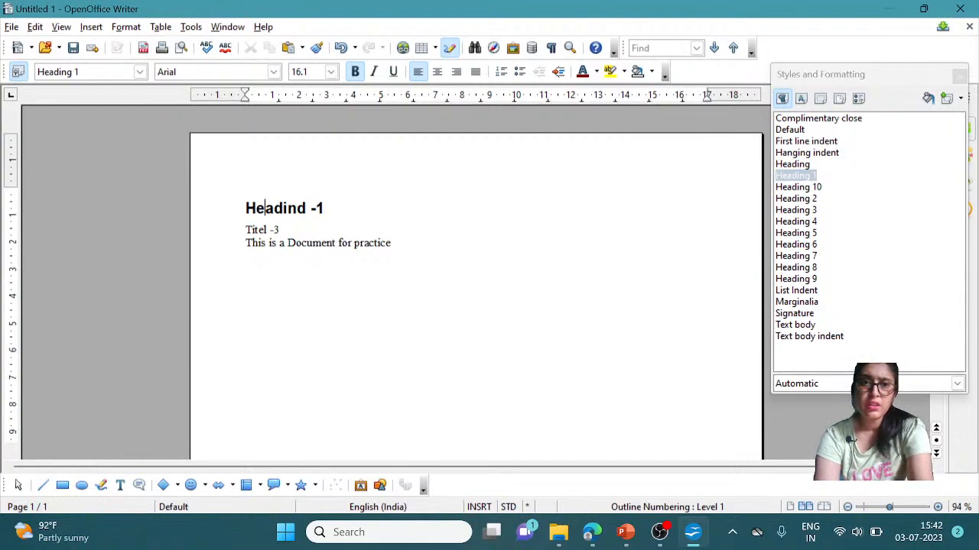
click(307, 208)
key(BackSpace)
text(g)
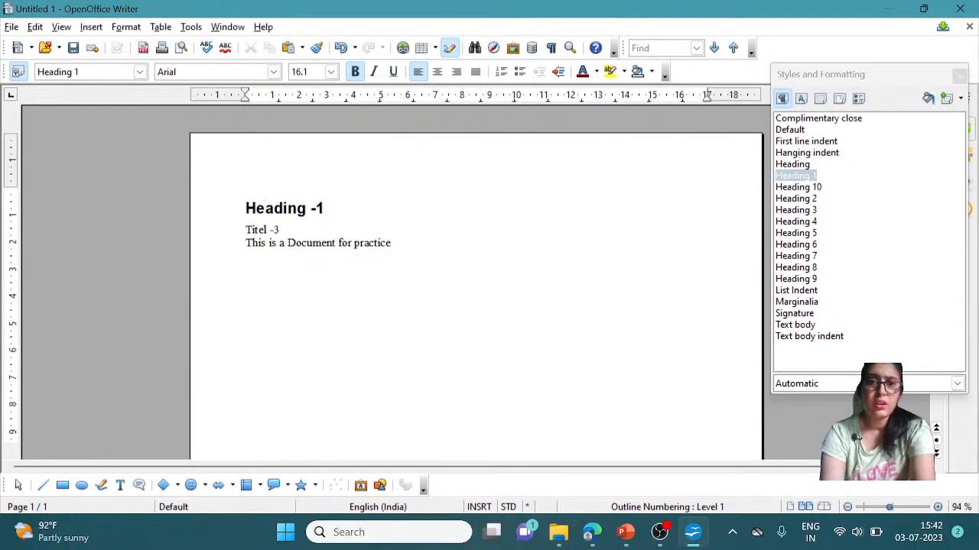
click(329, 208)
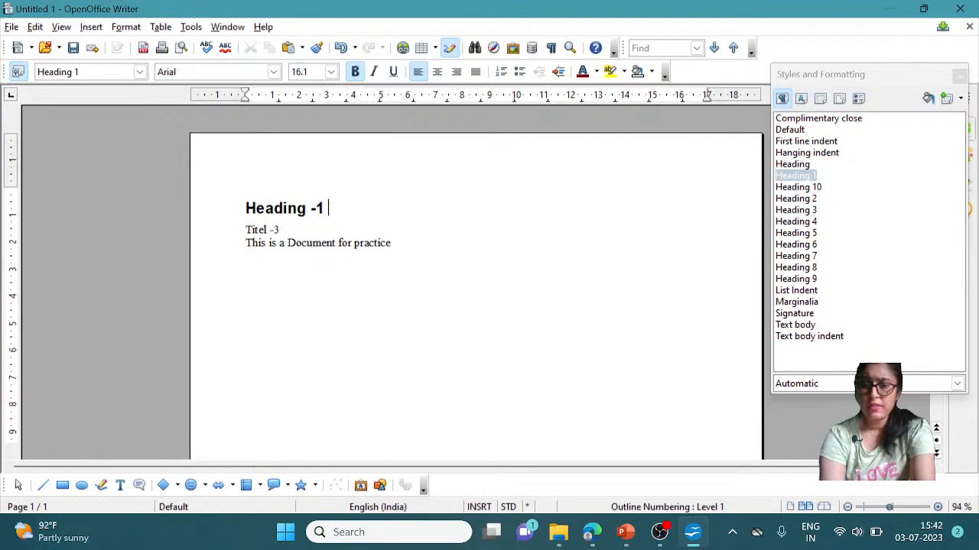
key(Return)
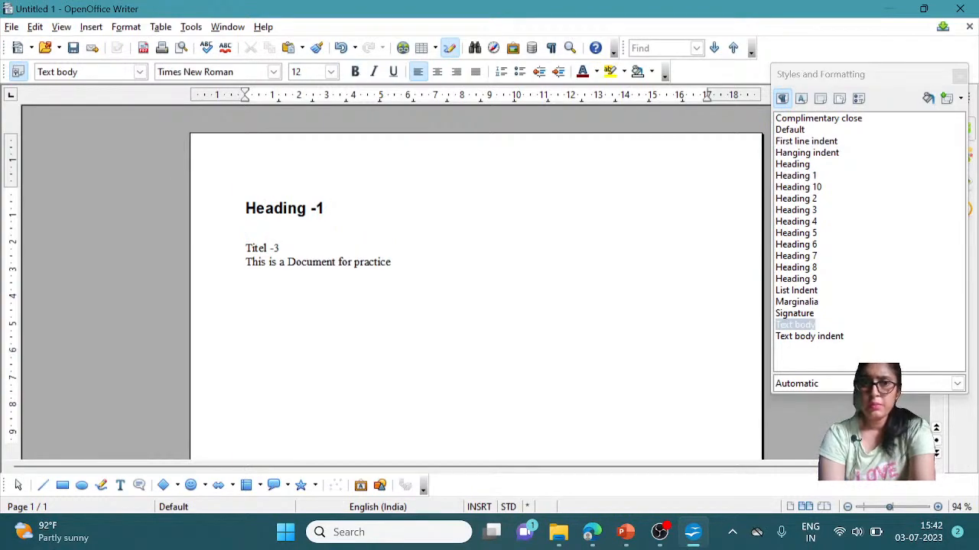
Apply the Heading 3 paragraph style to the line "Titel -3"
click(280, 248)
drag(280, 249, 245, 249)
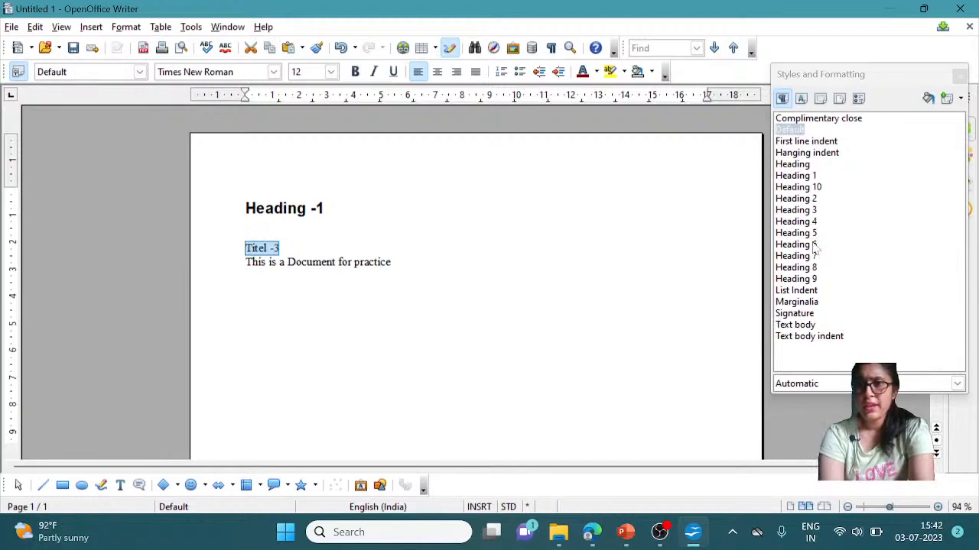
double_click(813, 211)
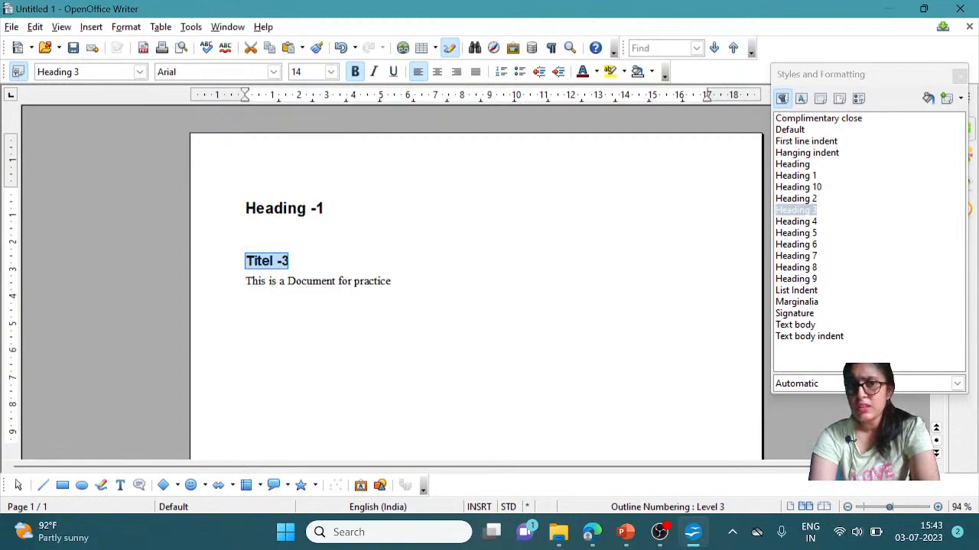
Change the paragraph style of the line "Heading -1" to Heading 9
click(329, 208)
drag(329, 209, 245, 208)
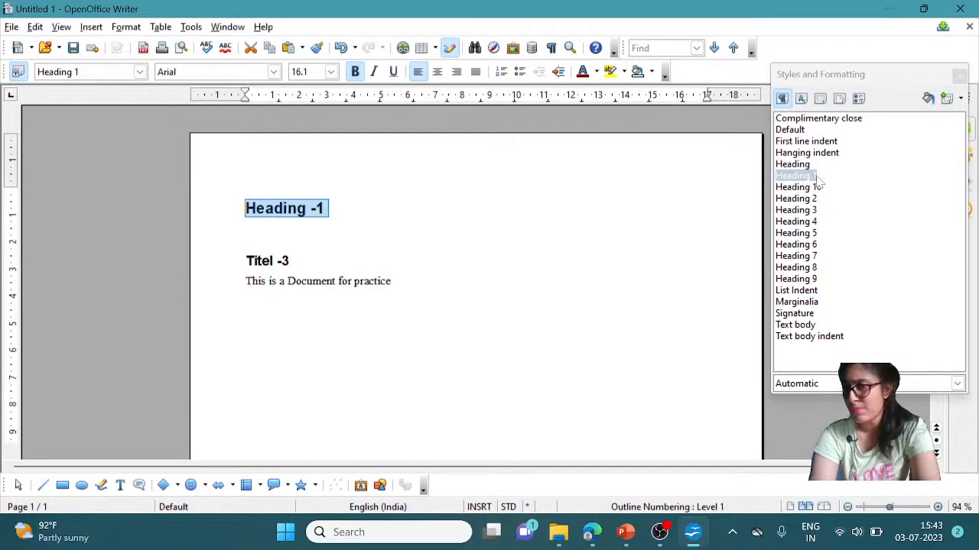
double_click(803, 279)
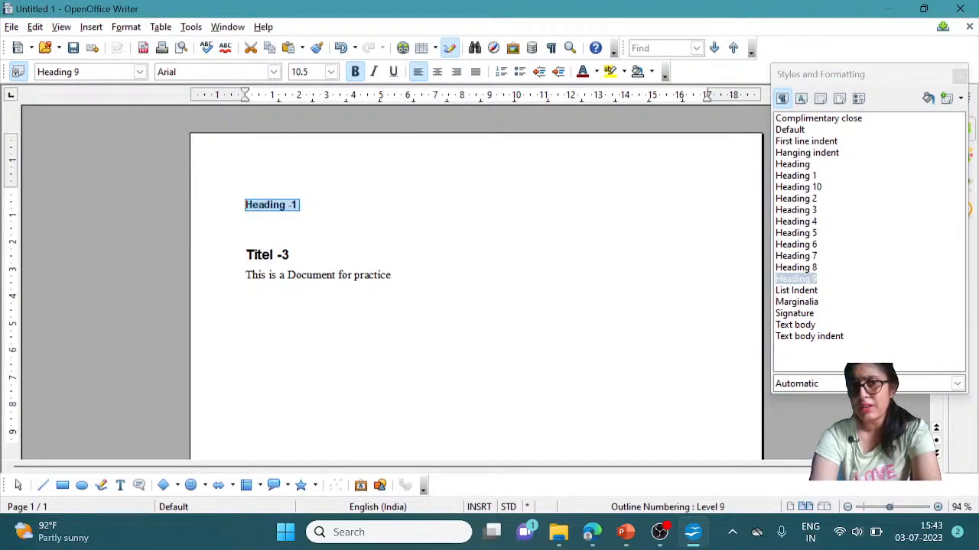
Try to apply the Text body paragraph style to the sentence "This is a Document for practice"
drag(391, 276, 246, 276)
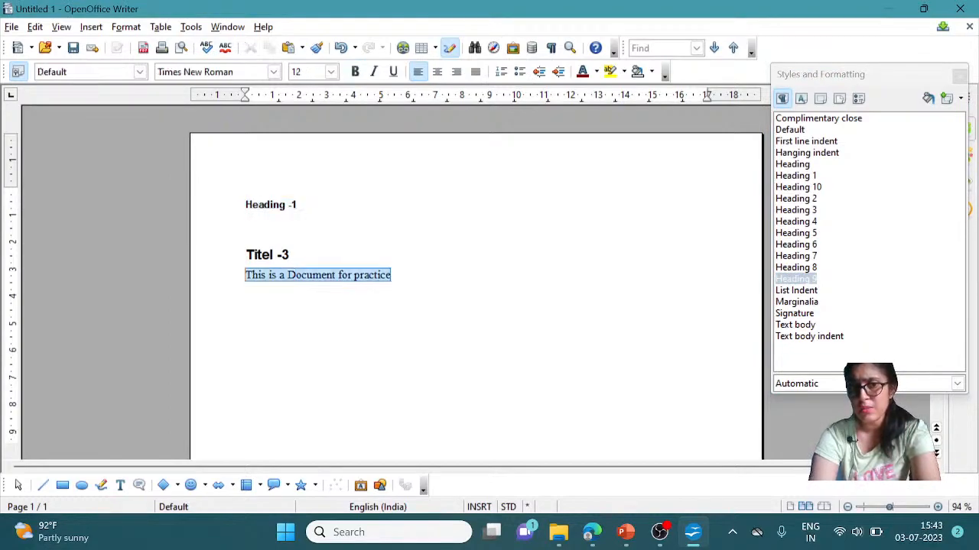
click(803, 326)
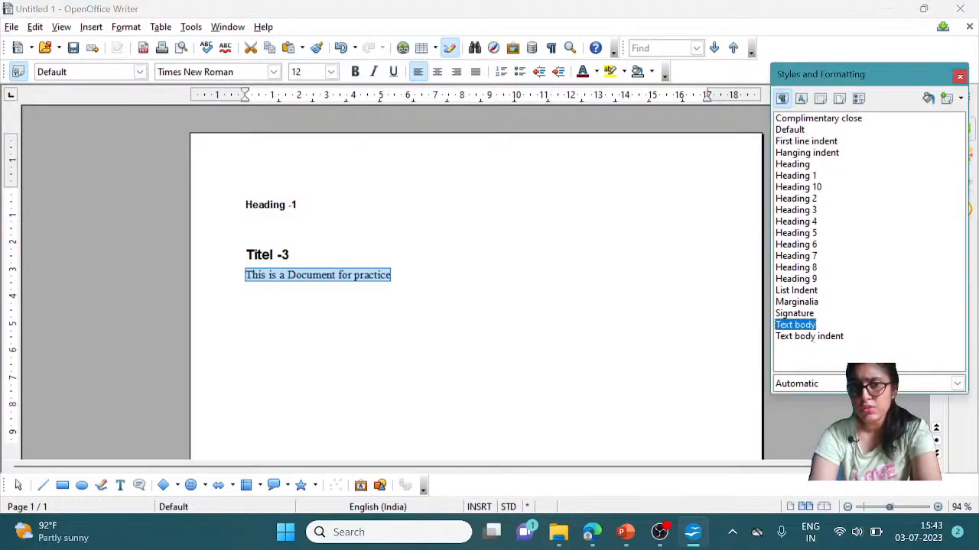
click(390, 275)
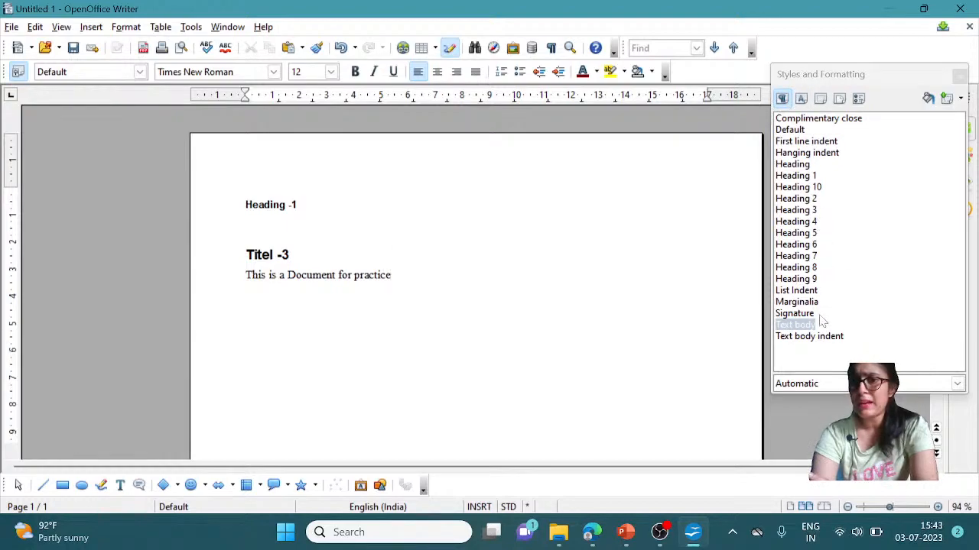
Apply the Example character style to the word "practice" at the end of the sentence
click(801, 99)
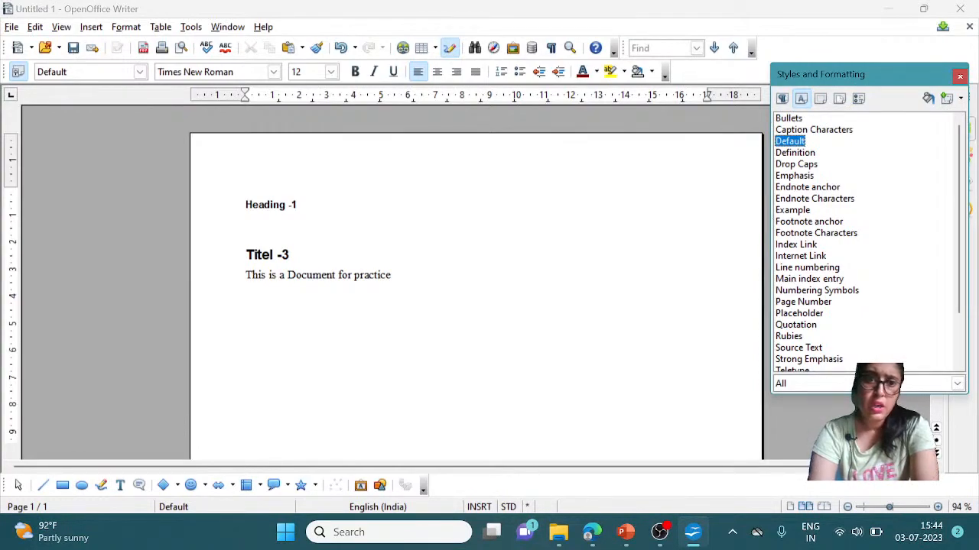
drag(391, 275, 352, 275)
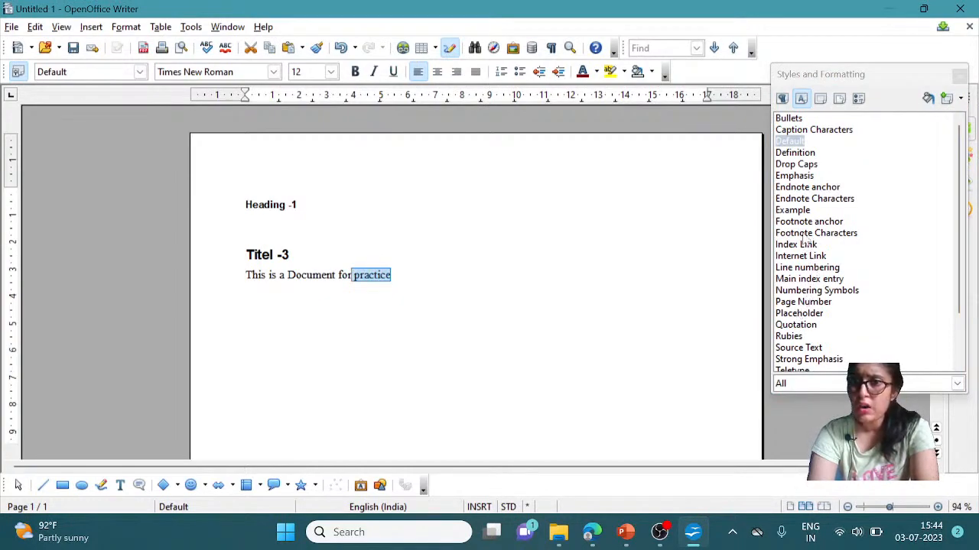
click(801, 214)
click(800, 211)
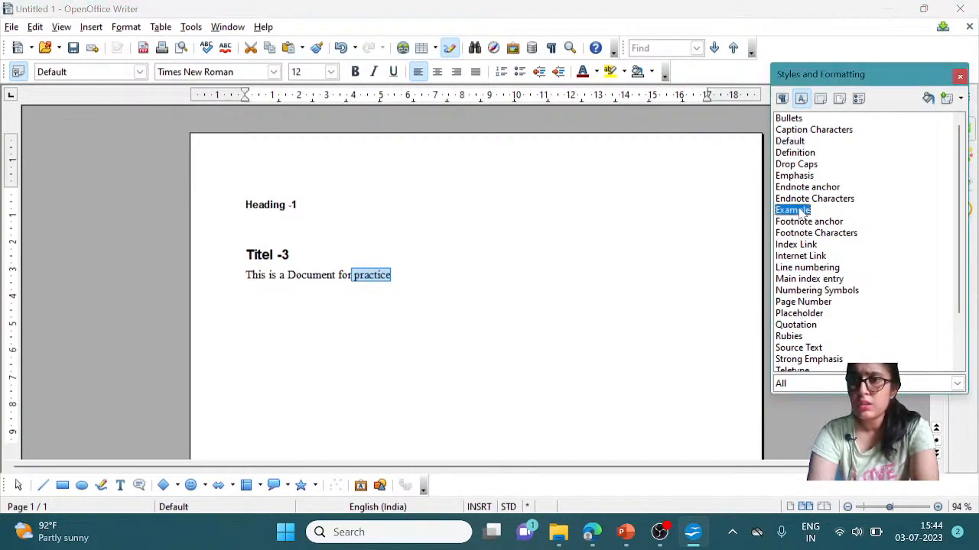
double_click(801, 212)
click(414, 276)
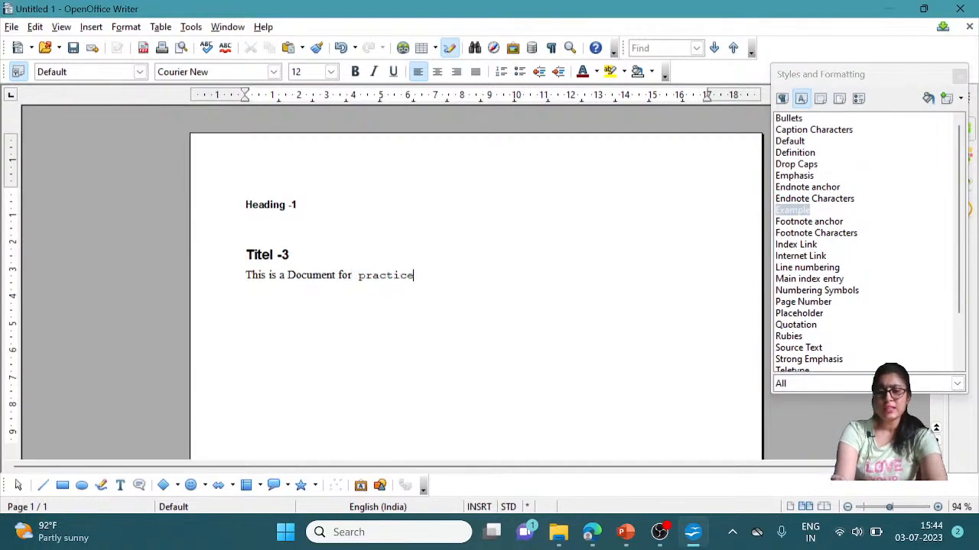
Compare the character style of "practice" with that of "This is a Document for" and look through the available character styles
drag(358, 275, 413, 275)
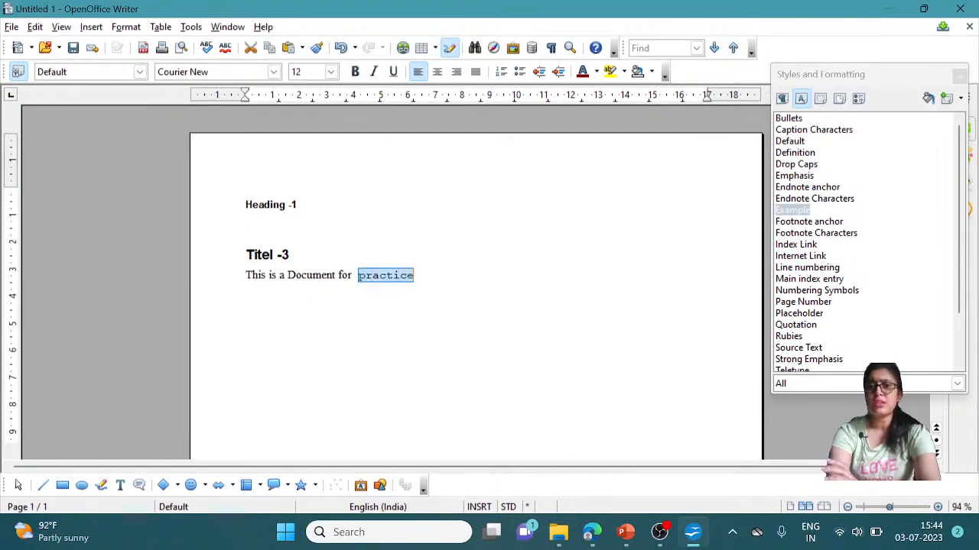
click(415, 276)
scroll(459, 291, up, 3)
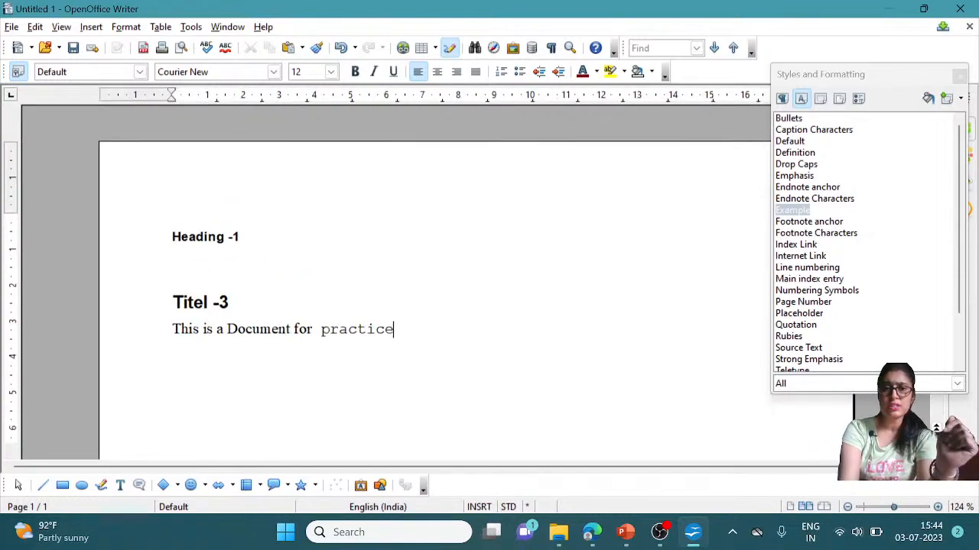
drag(321, 328, 172, 330)
click(321, 330)
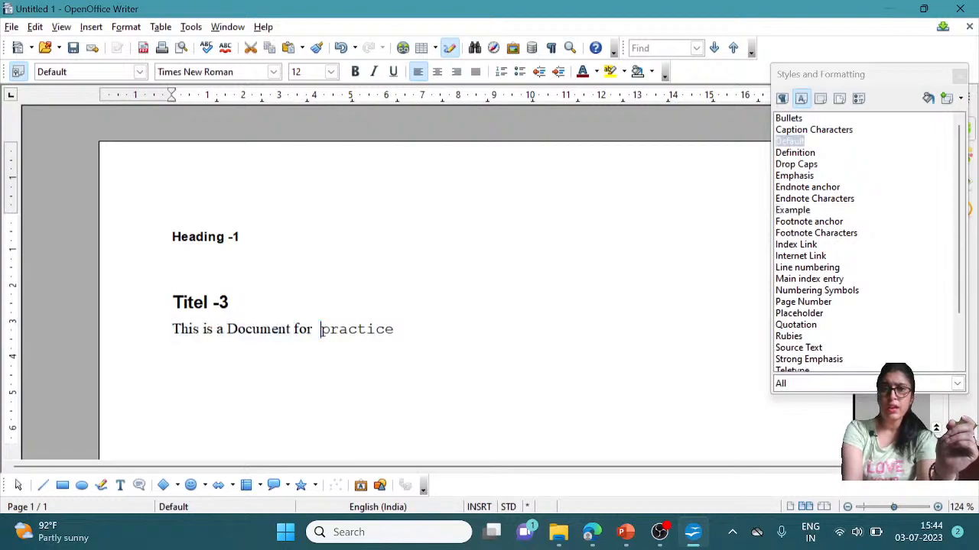
drag(320, 329, 393, 329)
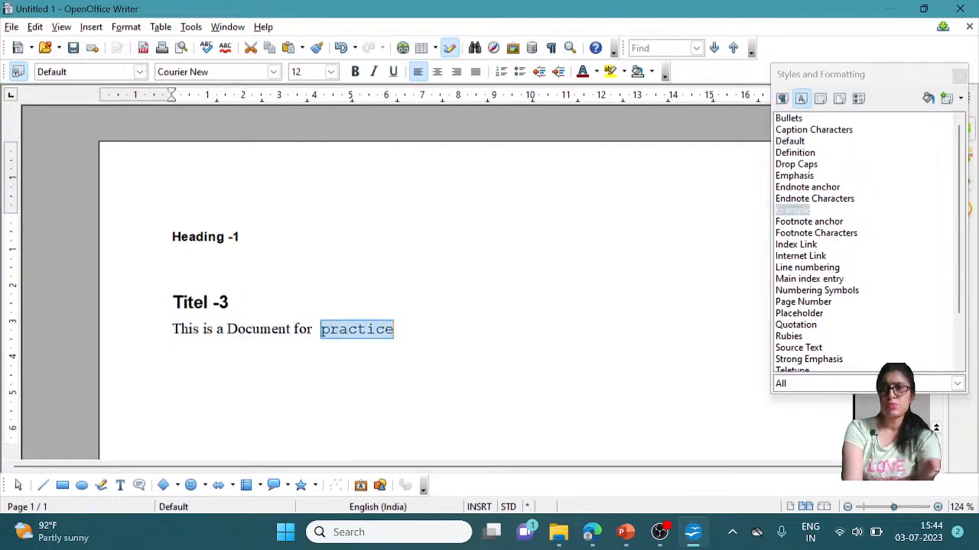
click(224, 329)
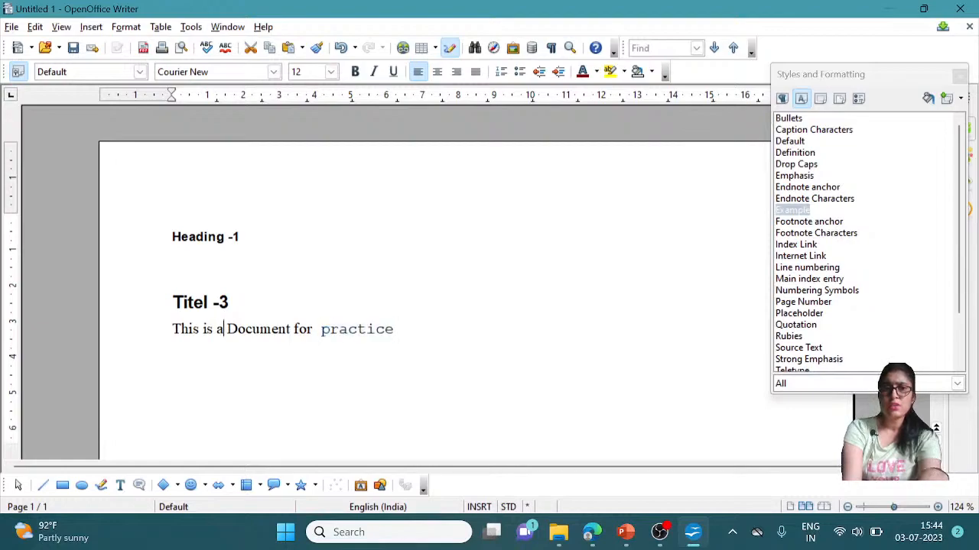
drag(312, 329, 172, 329)
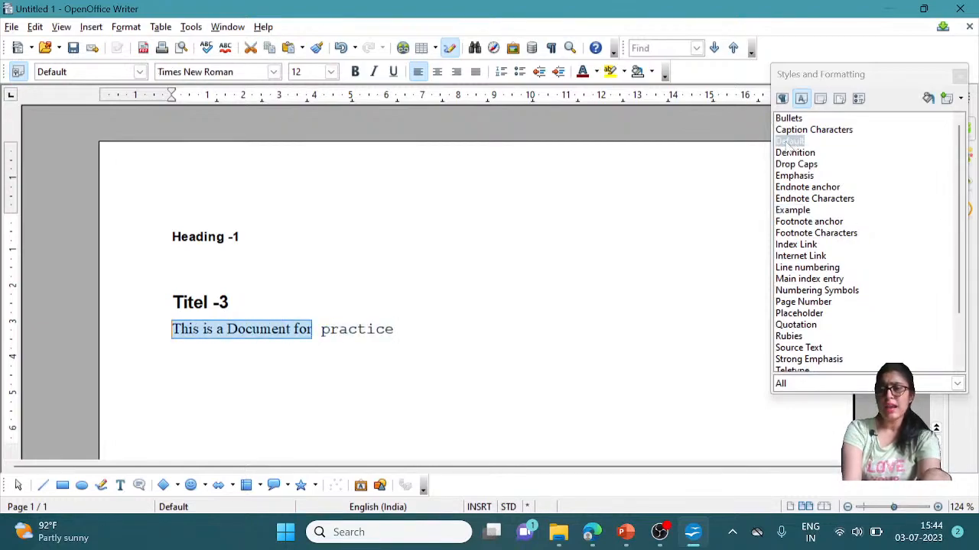
drag(320, 330, 394, 330)
double_click(795, 210)
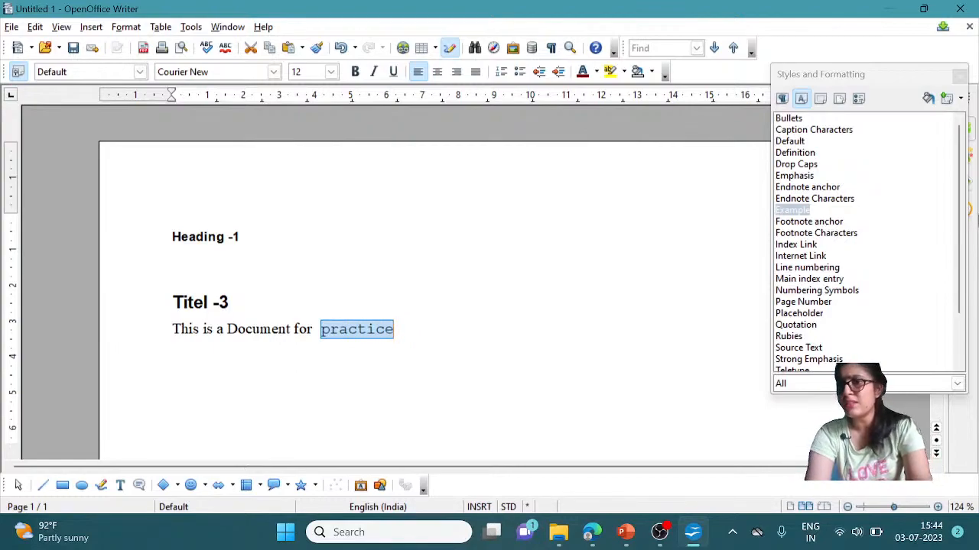
click(960, 253)
scroll(960, 252, down, 2)
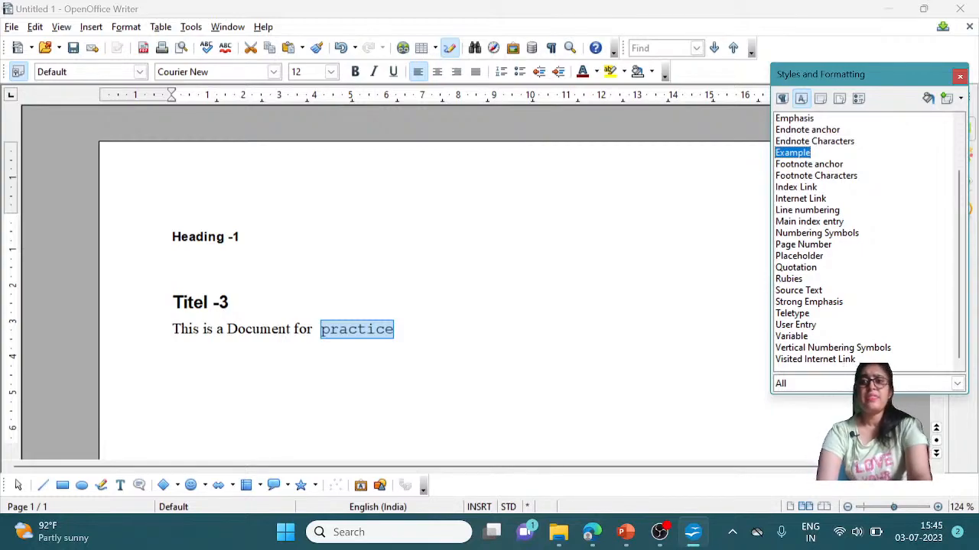
Add a new line reading "modify my Text Style" below the sentence "This is a Document for practice"
click(393, 329)
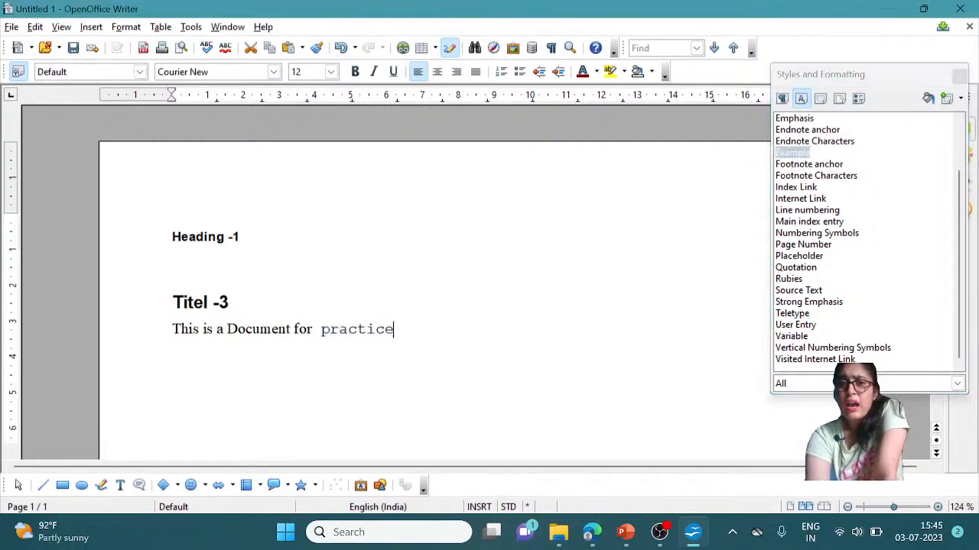
key(Return)
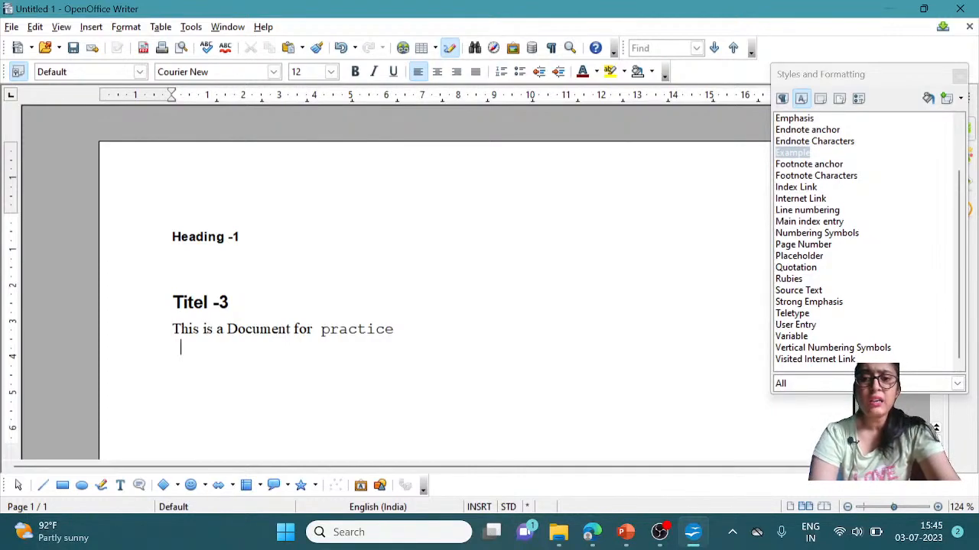
text(mo)
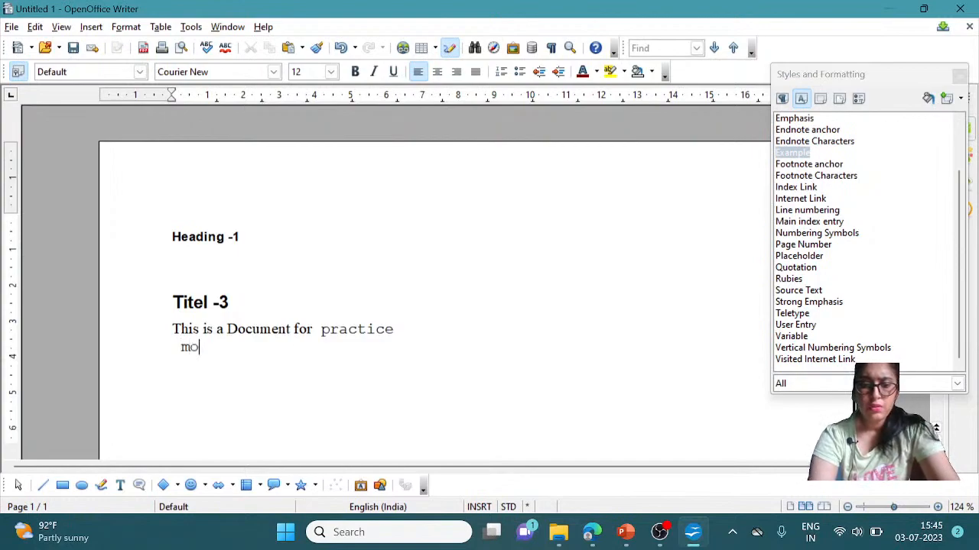
text(dify)
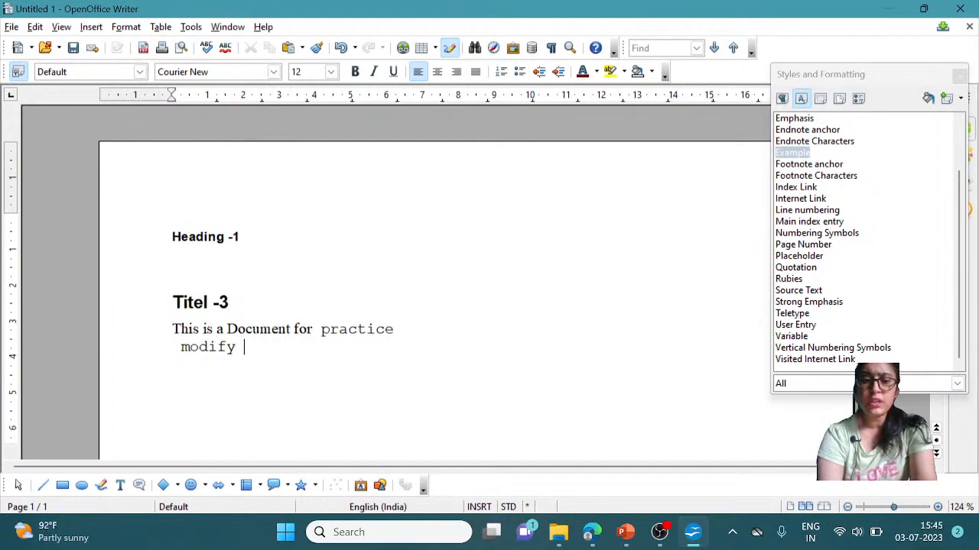
text(my)
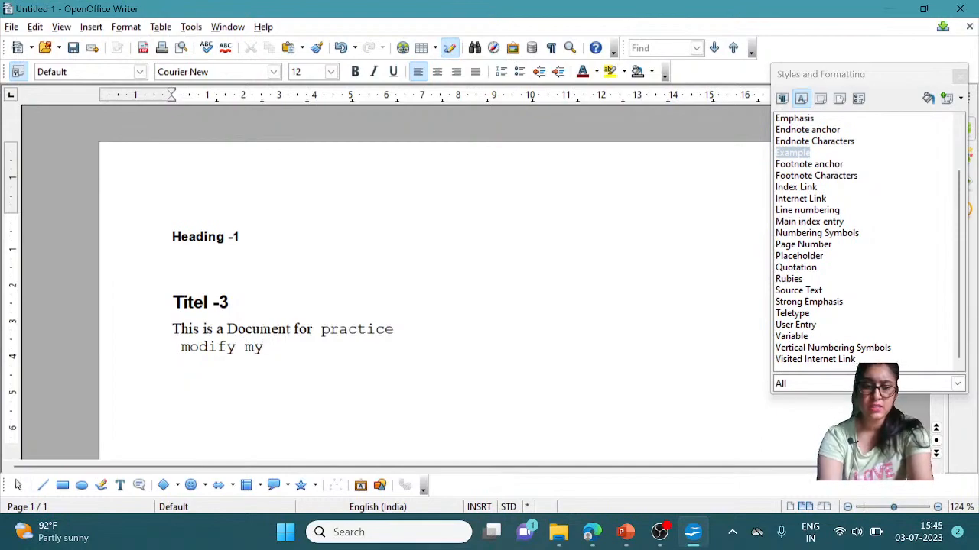
text( Text )
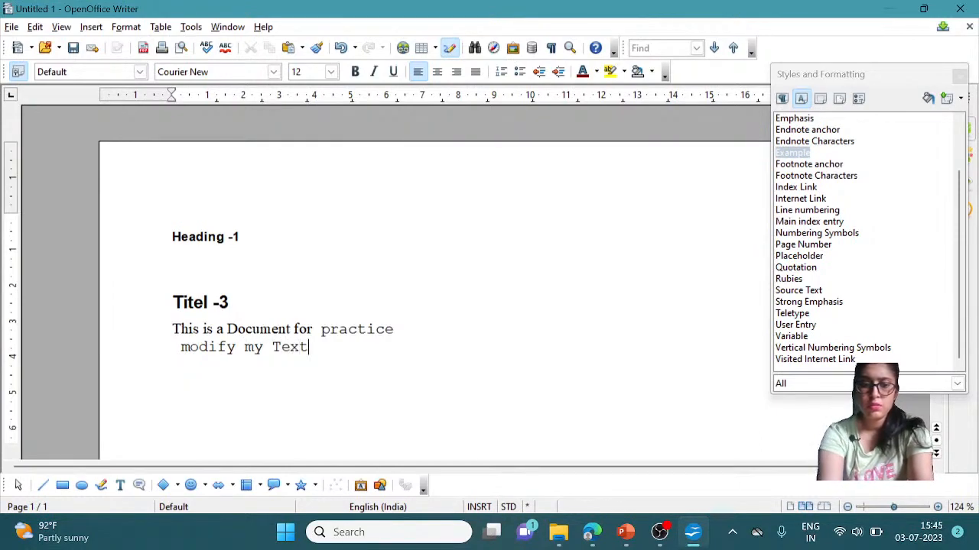
text(St)
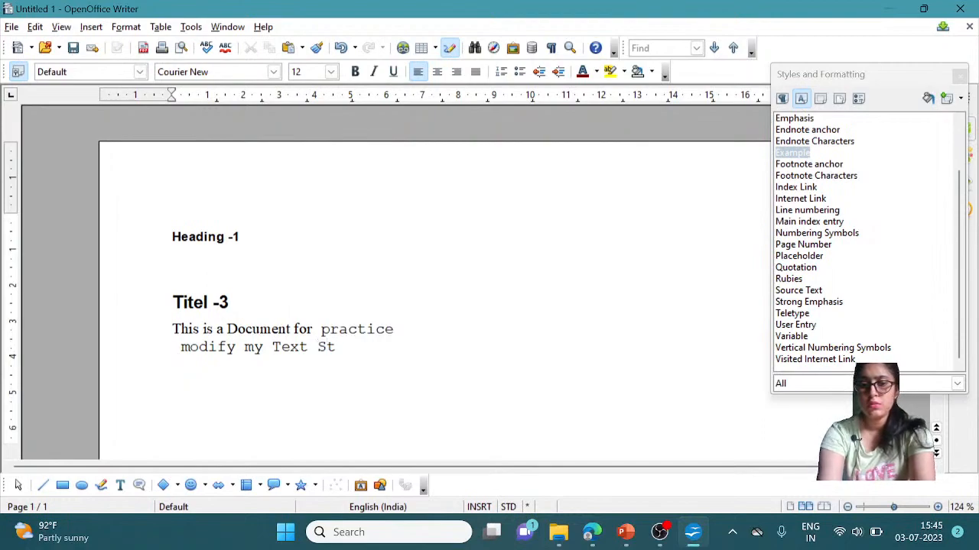
text(yle)
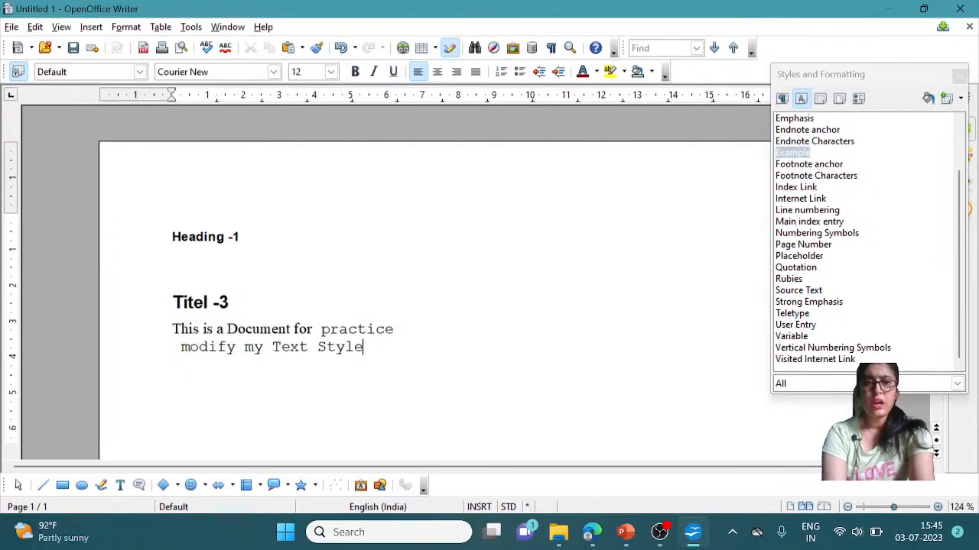
Try the Source Text character style on the line "modify my Text Style" and replace it with Strong Emphasis
key(shift+Home)
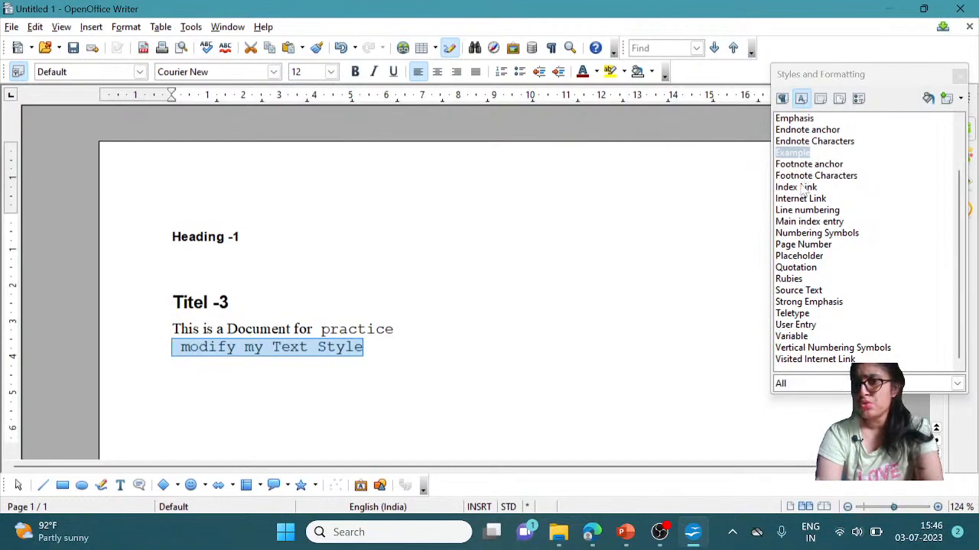
double_click(804, 291)
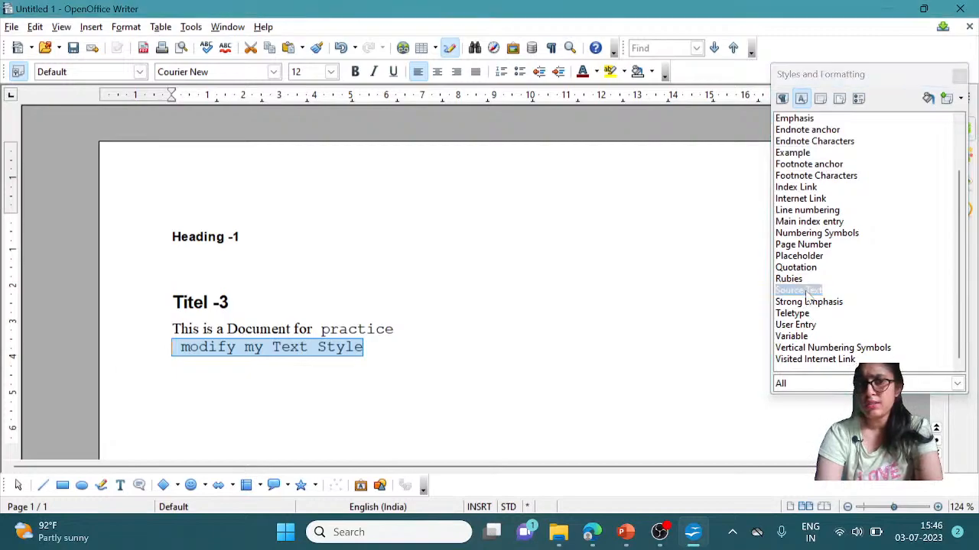
scroll(806, 295, up, 2)
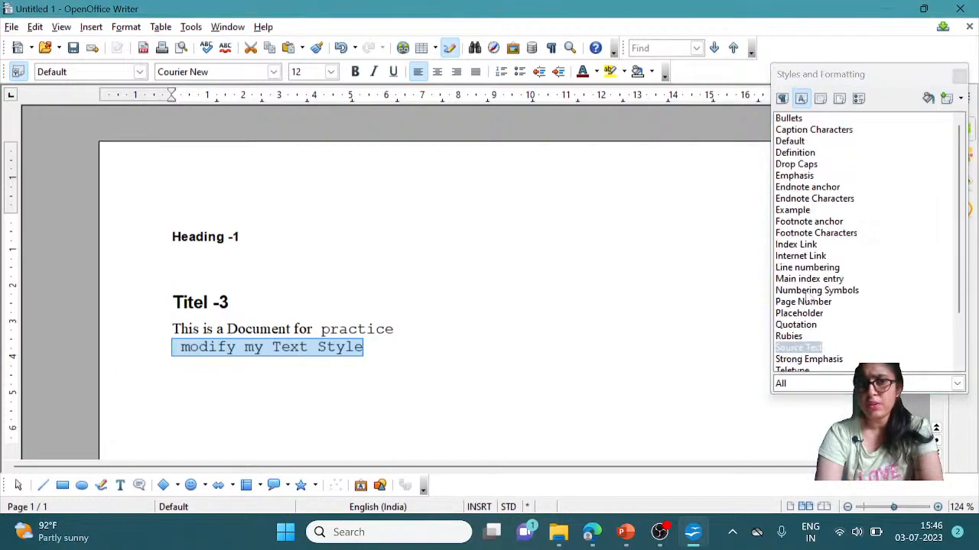
double_click(809, 359)
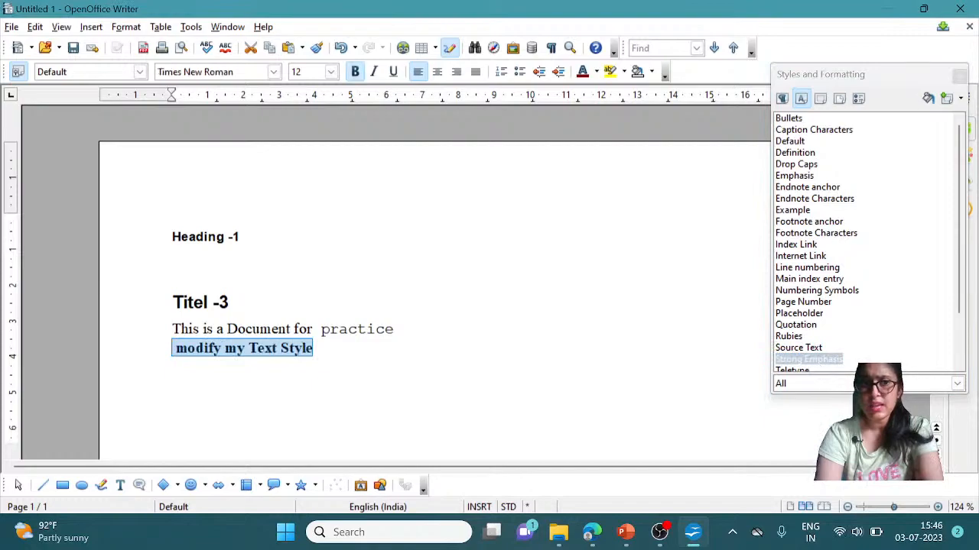
Open the Strong Emphasis character style for modification and set its typeface to Bold Italic and size to 15 pt
right_click(840, 366)
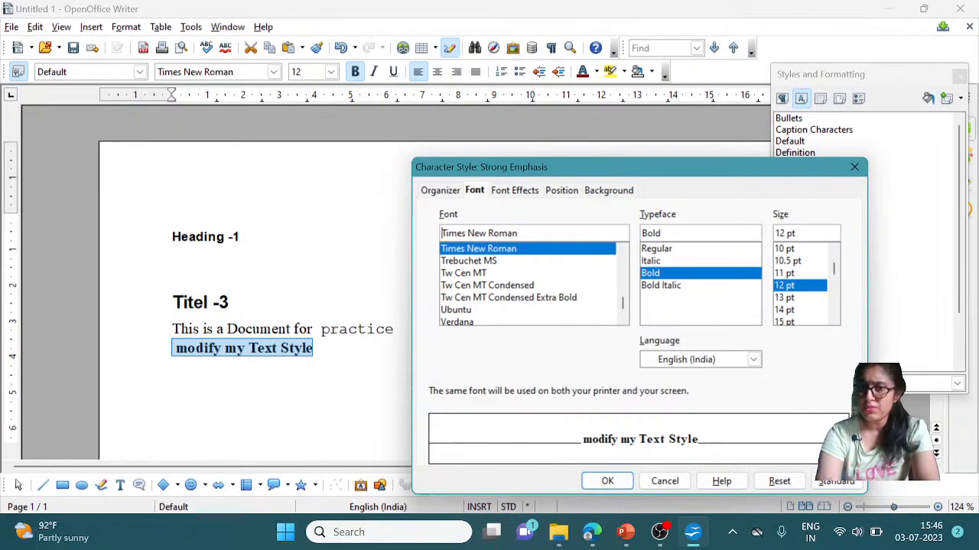
click(662, 287)
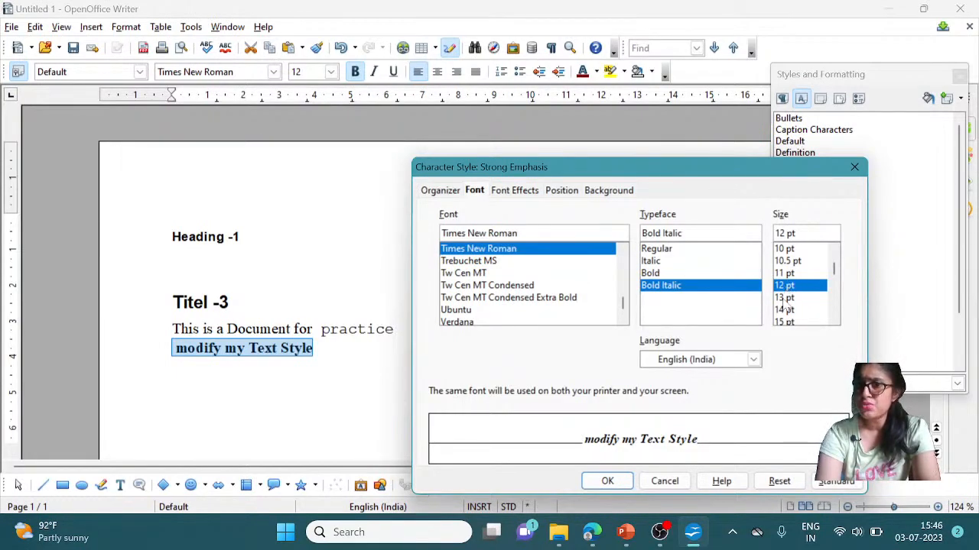
click(785, 322)
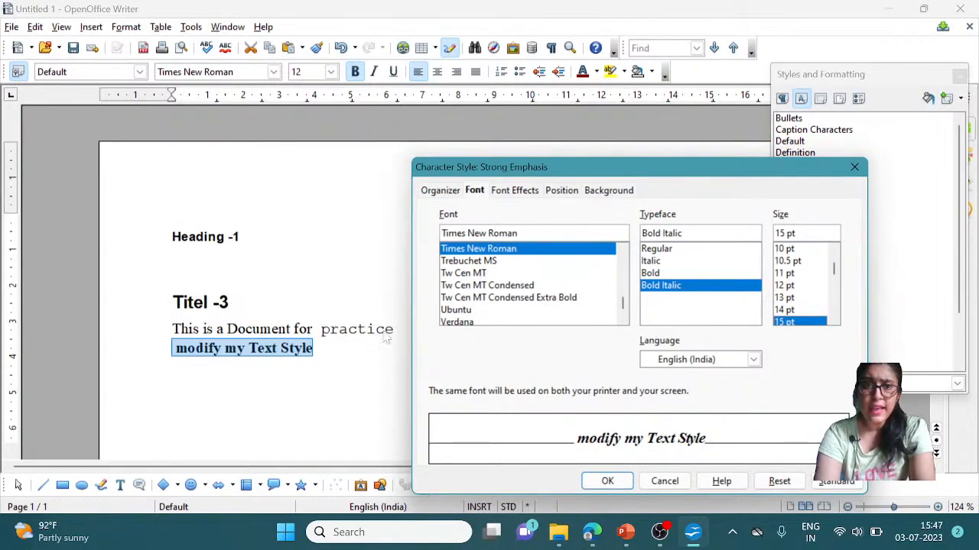
Set the Strong Emphasis style's font to Lucida Handwriting and save the style changes
drag(623, 302, 623, 310)
click(523, 298)
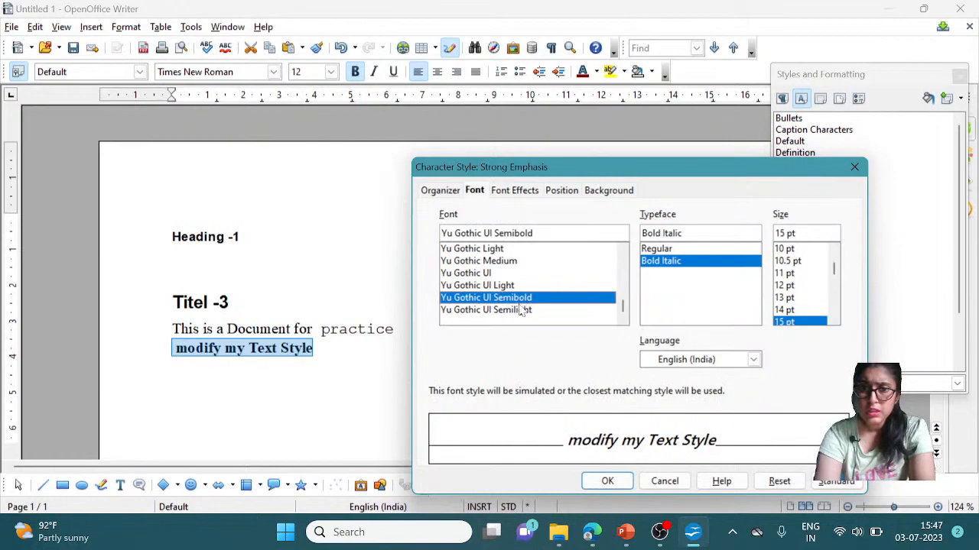
click(520, 310)
click(502, 261)
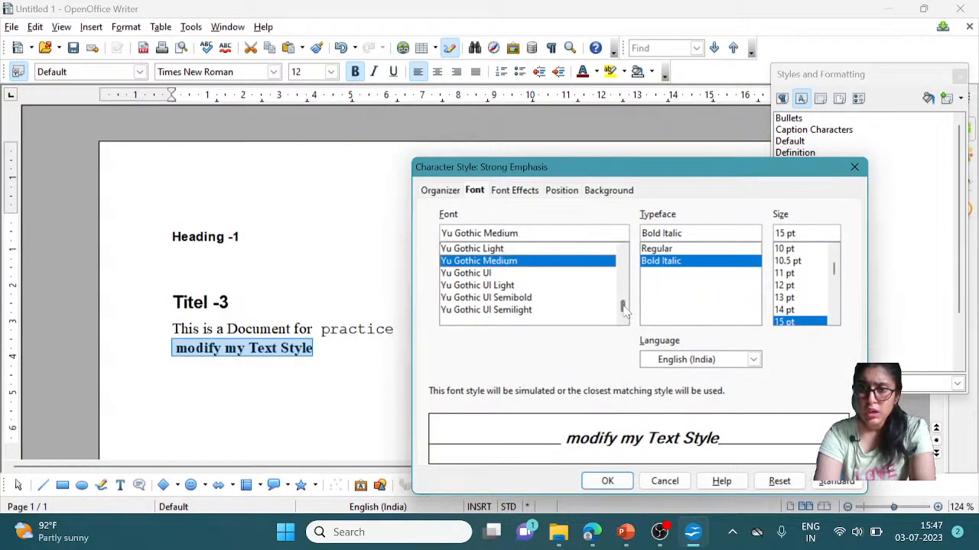
drag(625, 307, 625, 286)
click(517, 288)
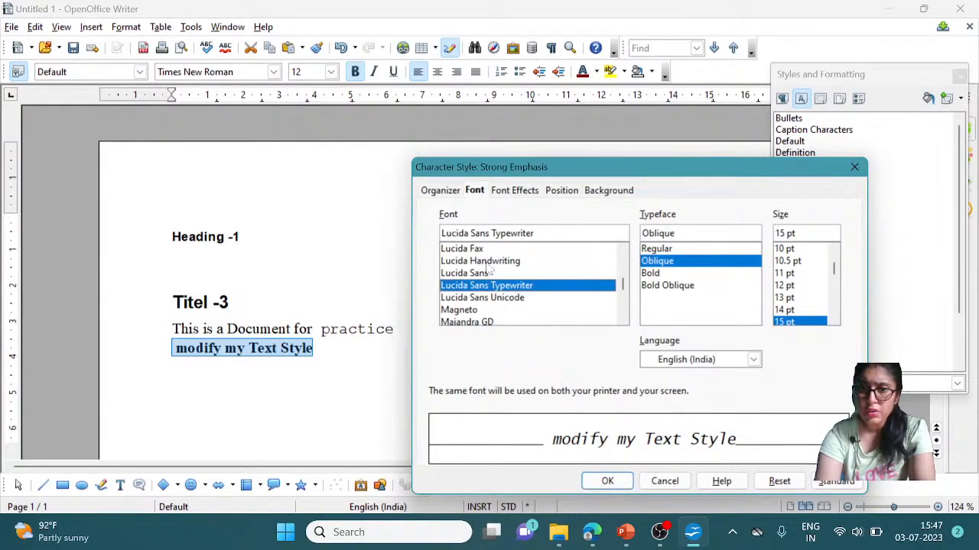
click(490, 263)
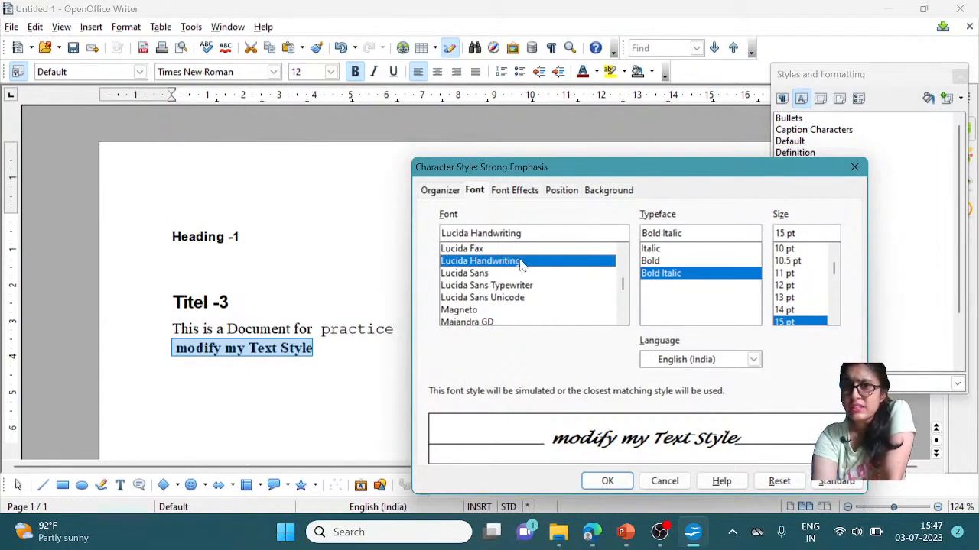
click(607, 480)
Show the paragraph styles and apply the Heading 8 style to the line "Titel -3"
click(229, 302)
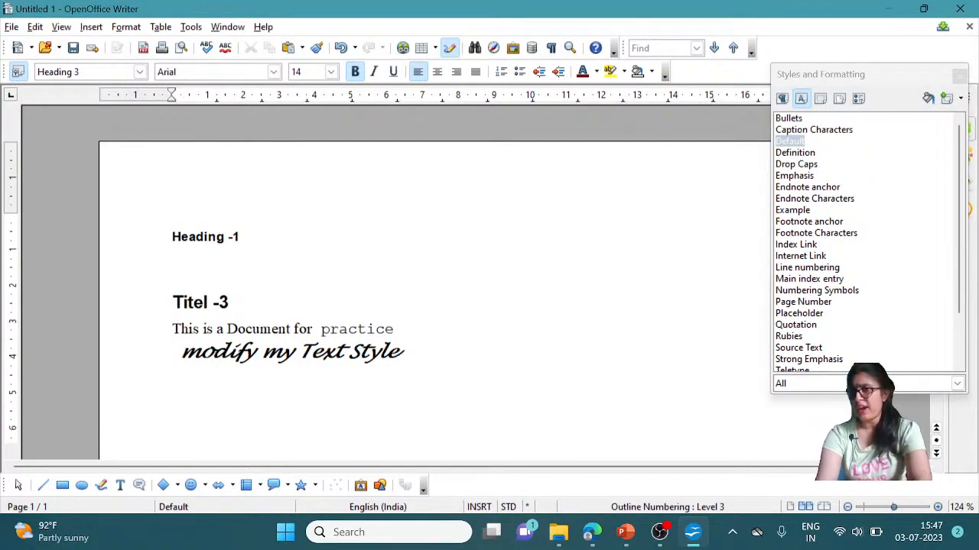
click(781, 99)
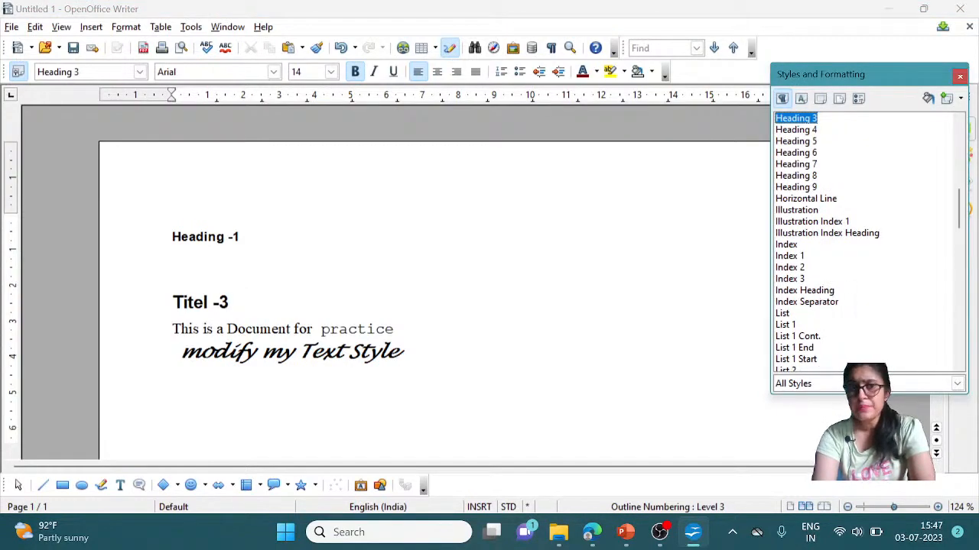
click(174, 260)
click(229, 302)
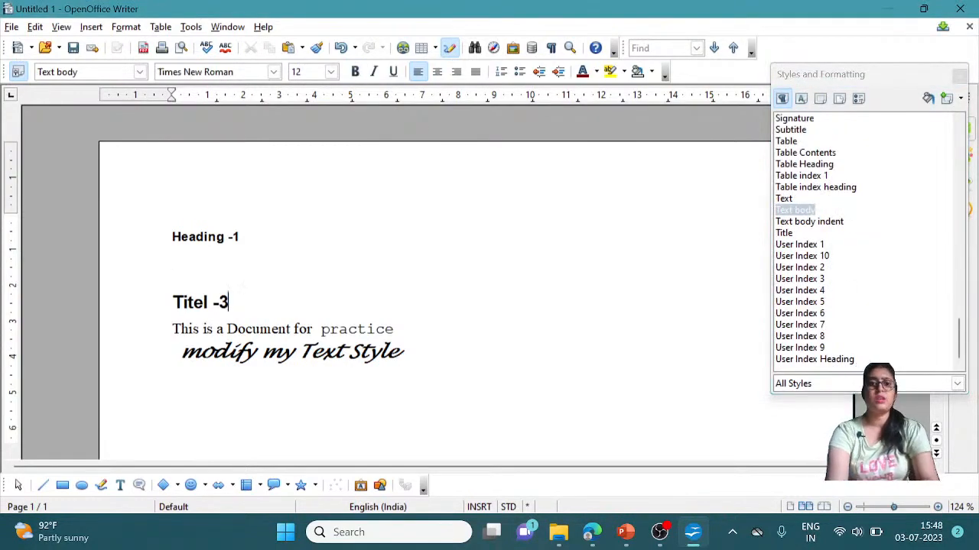
key(shift+Home)
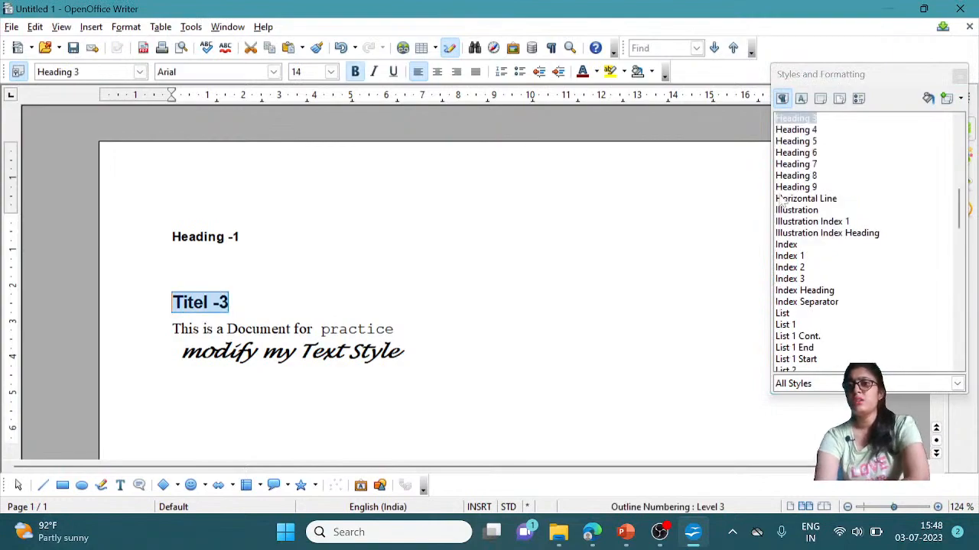
click(795, 176)
double_click(796, 176)
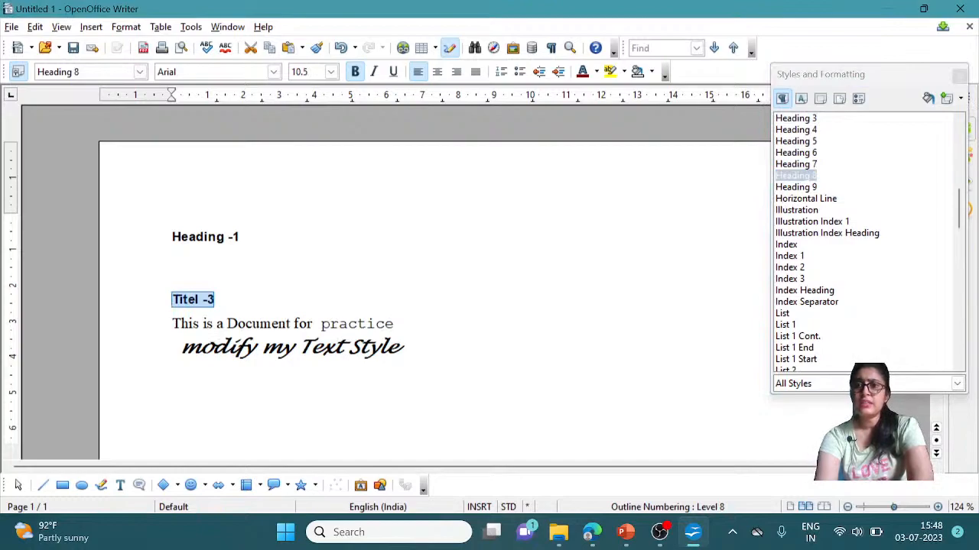
Open the Heading 8 paragraph style for modification and set its font to Arial Narrow, typeface to Regular and size to 80 %
right_click(792, 180)
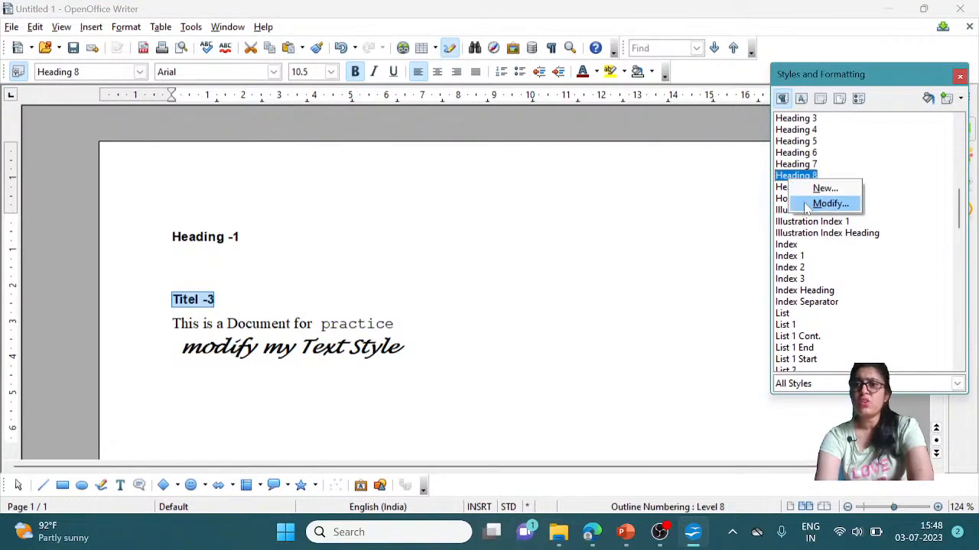
click(830, 204)
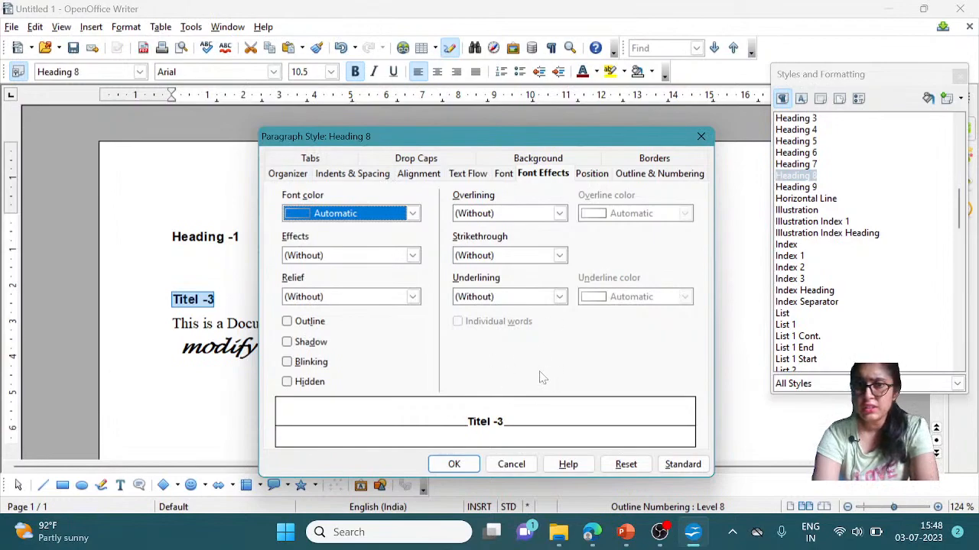
click(503, 174)
click(512, 269)
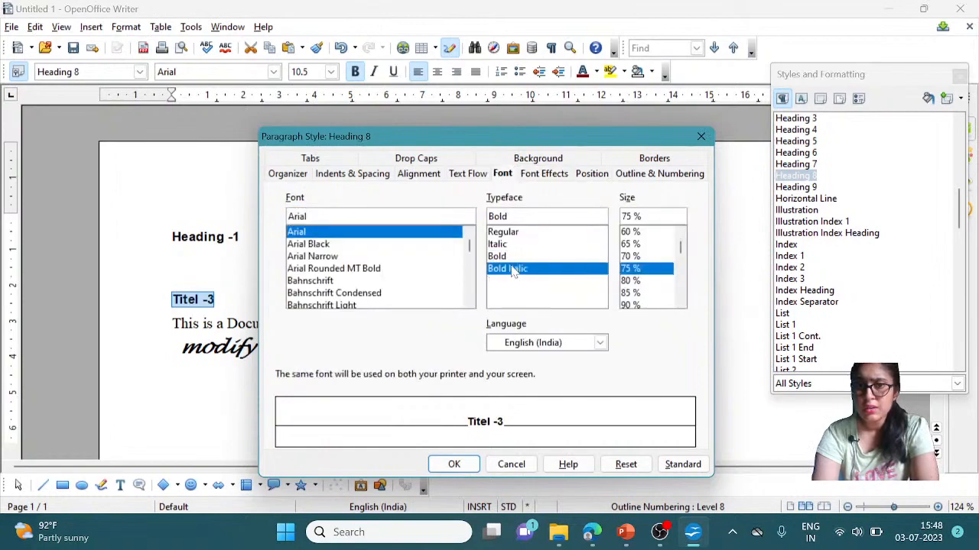
click(509, 257)
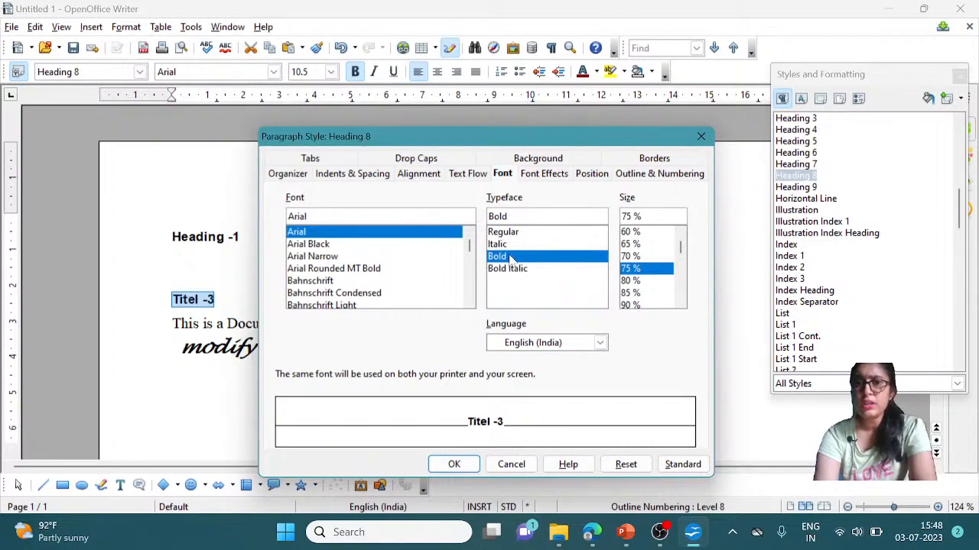
click(511, 233)
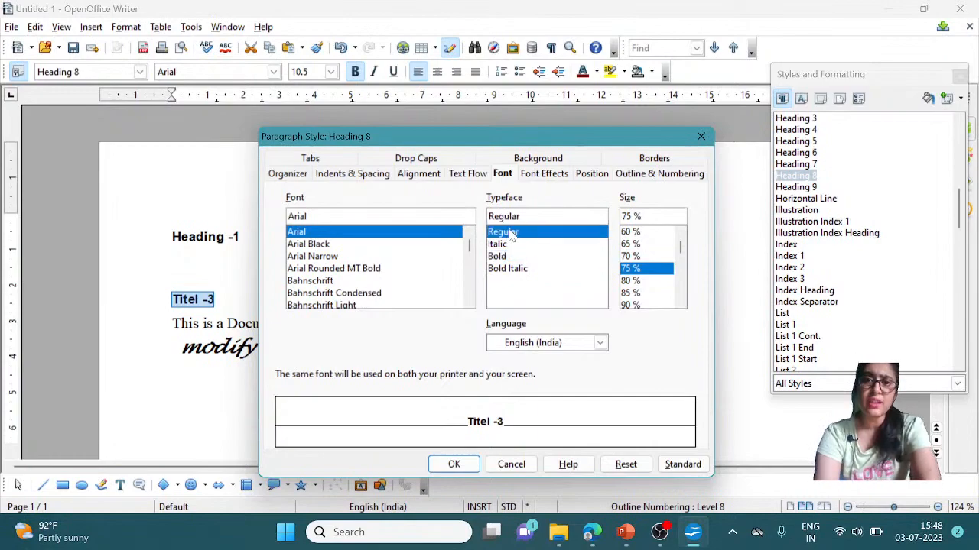
click(632, 280)
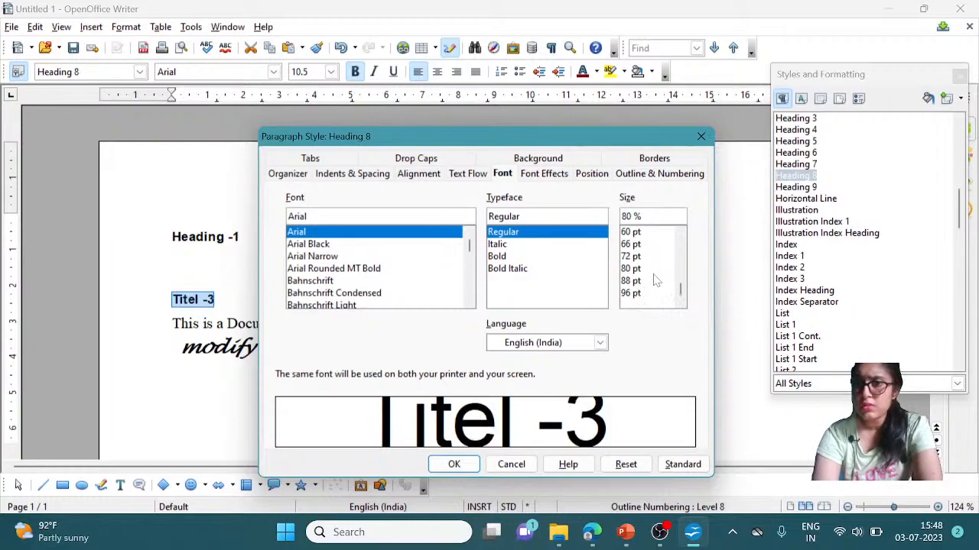
click(326, 258)
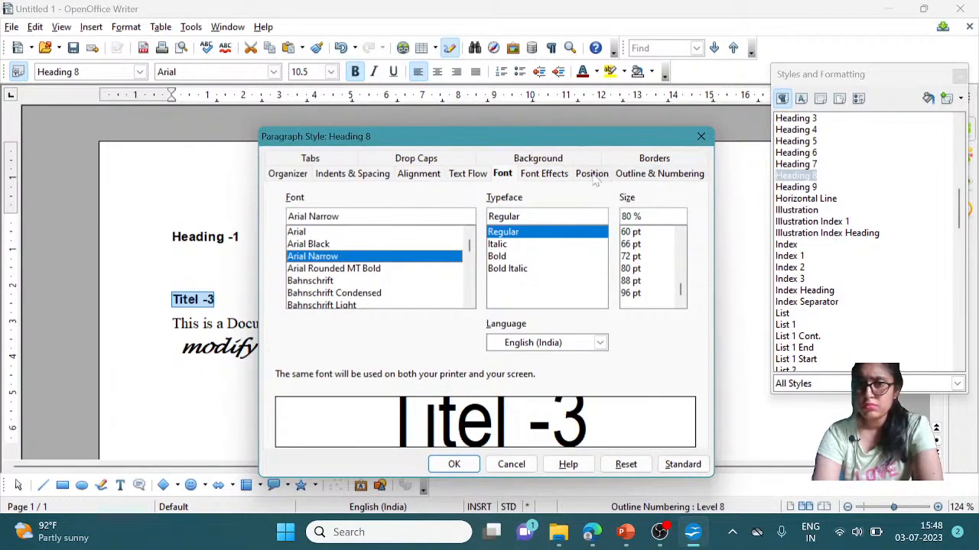
Give the Heading 8 style Double overlining and Bold underlining, leaving strikethrough at (Without)
click(555, 174)
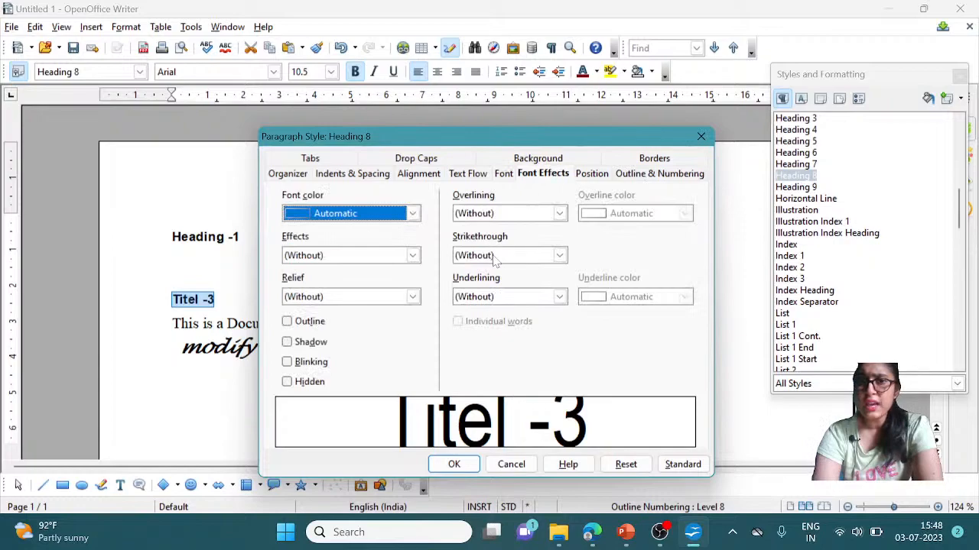
click(560, 216)
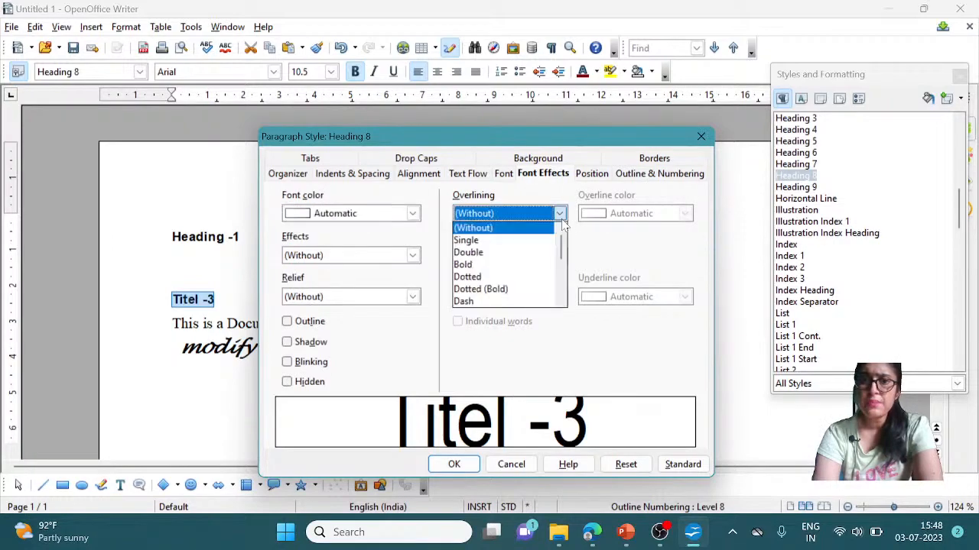
click(527, 253)
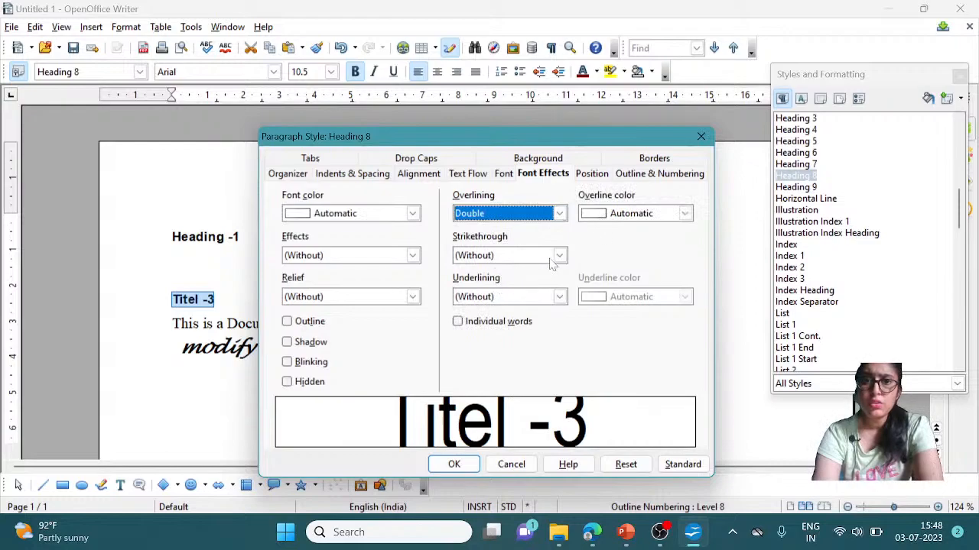
click(559, 256)
click(596, 252)
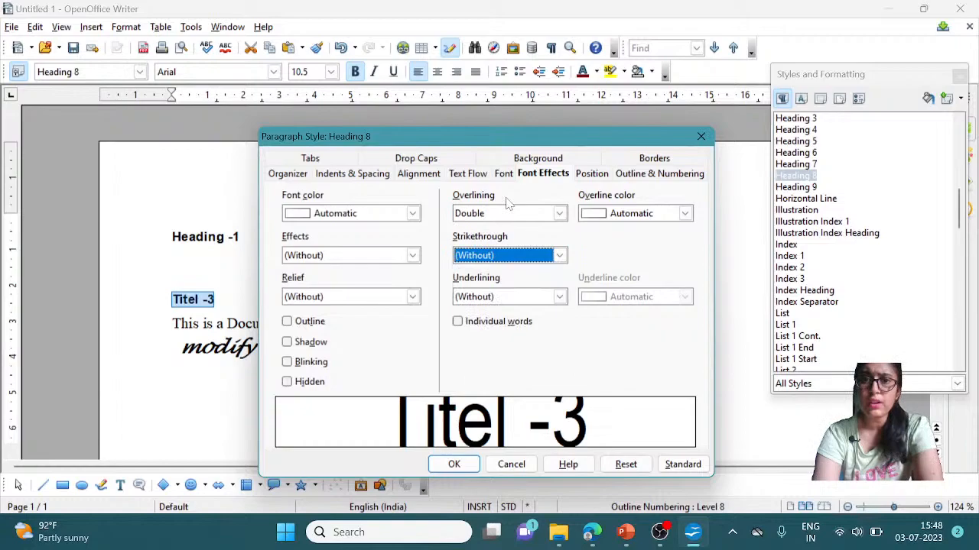
click(559, 297)
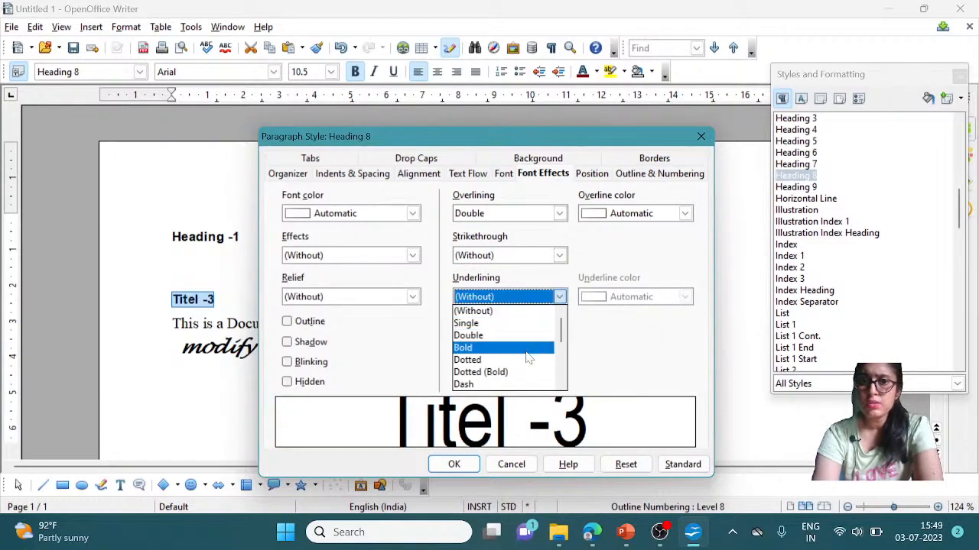
click(528, 350)
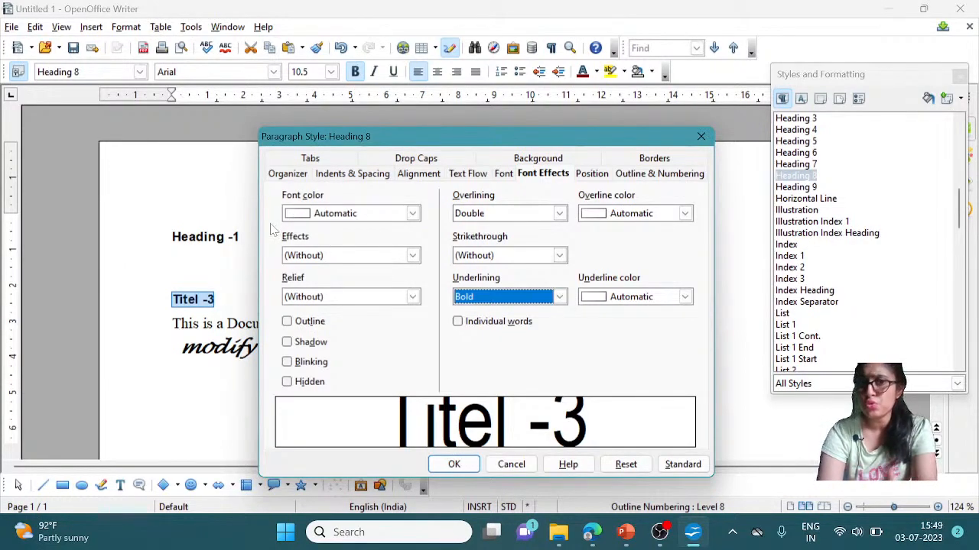
Try the Outline effect on the Heading 8 style, keep only Shadow enabled, and save the style changes
click(286, 342)
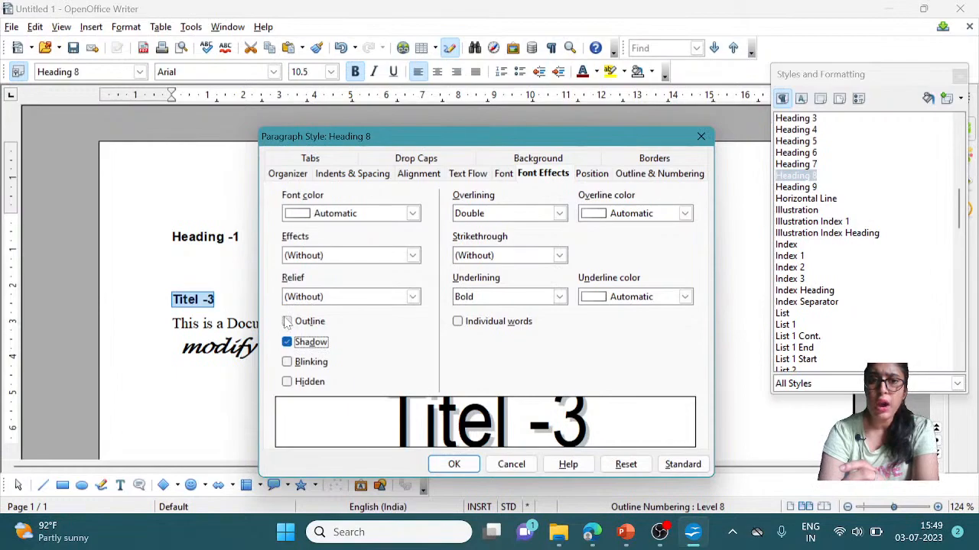
click(287, 321)
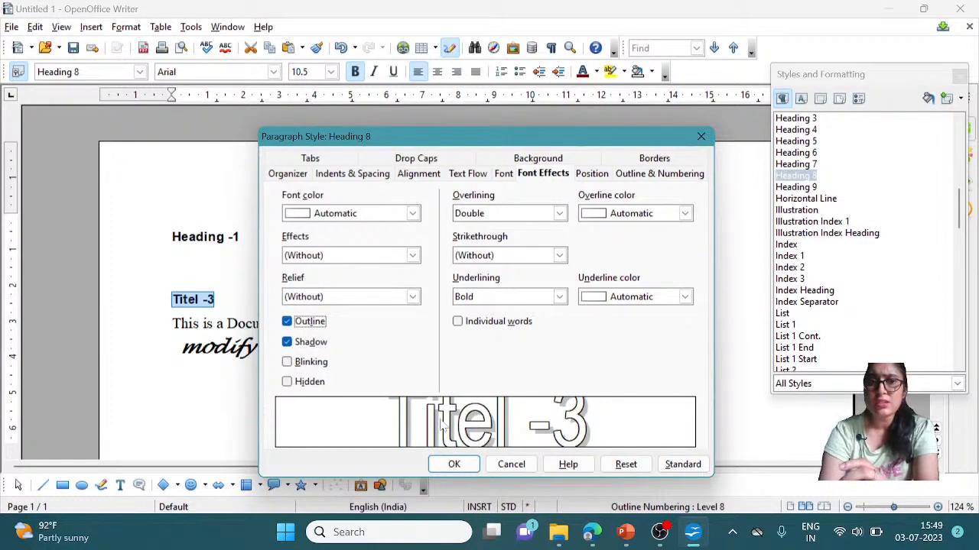
click(286, 322)
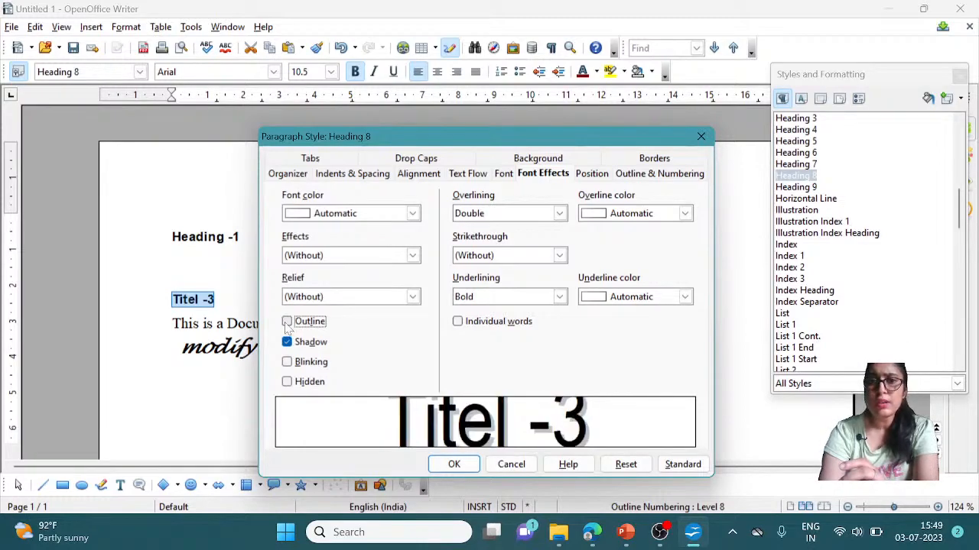
click(286, 343)
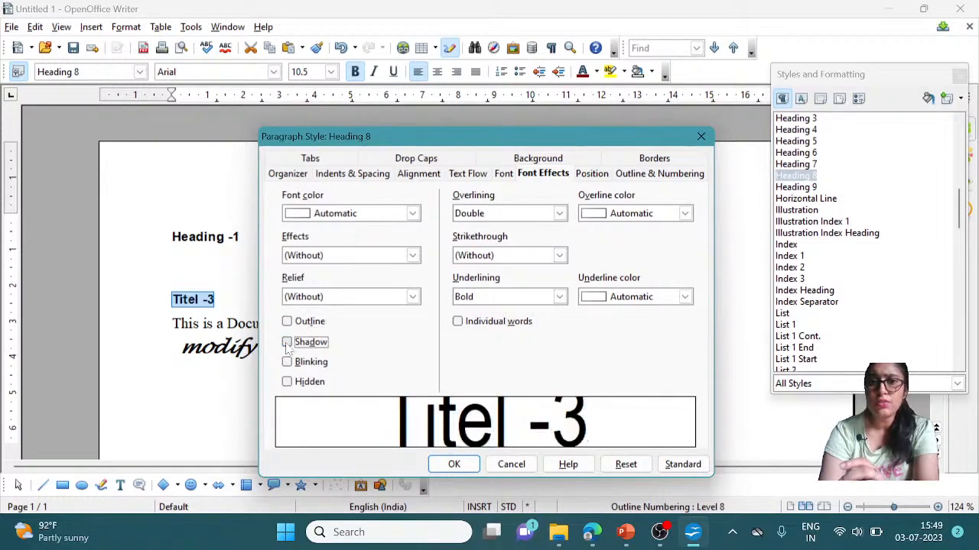
click(287, 342)
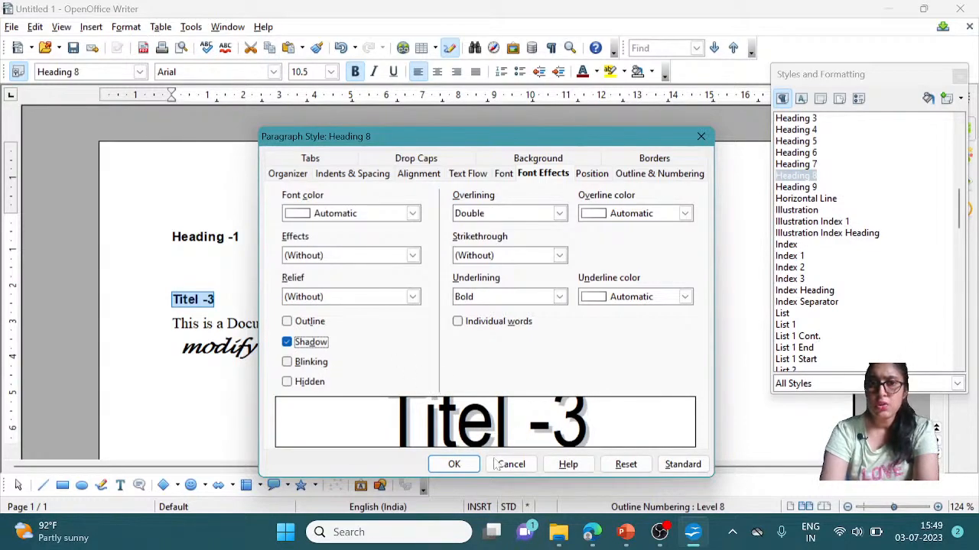
click(460, 468)
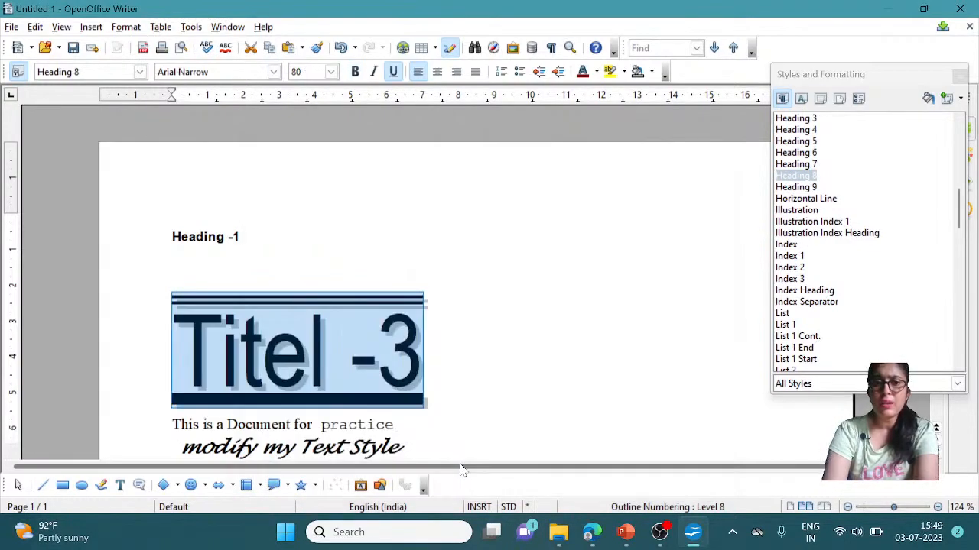
click(424, 351)
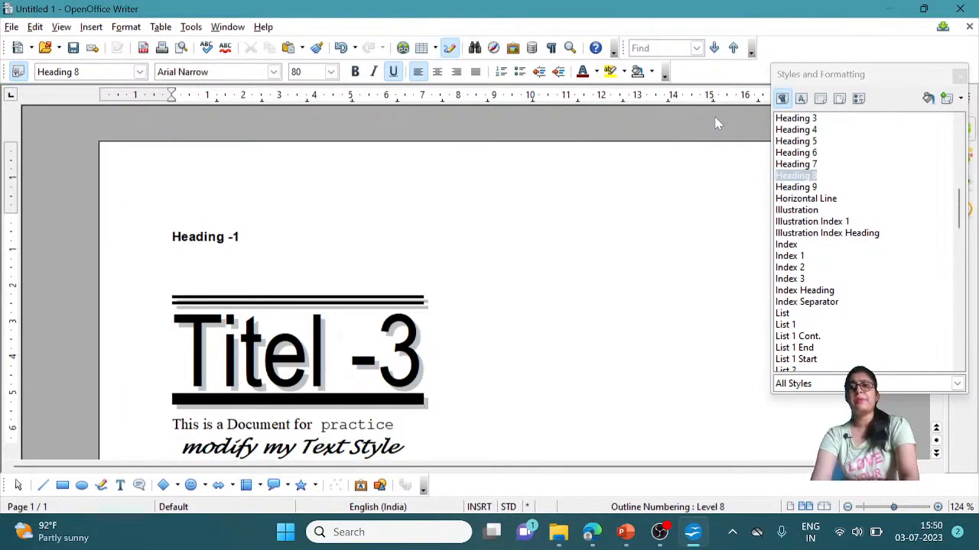
Close and reopen the Styles and Formatting window, and look through its character and frame styles
click(123, 27)
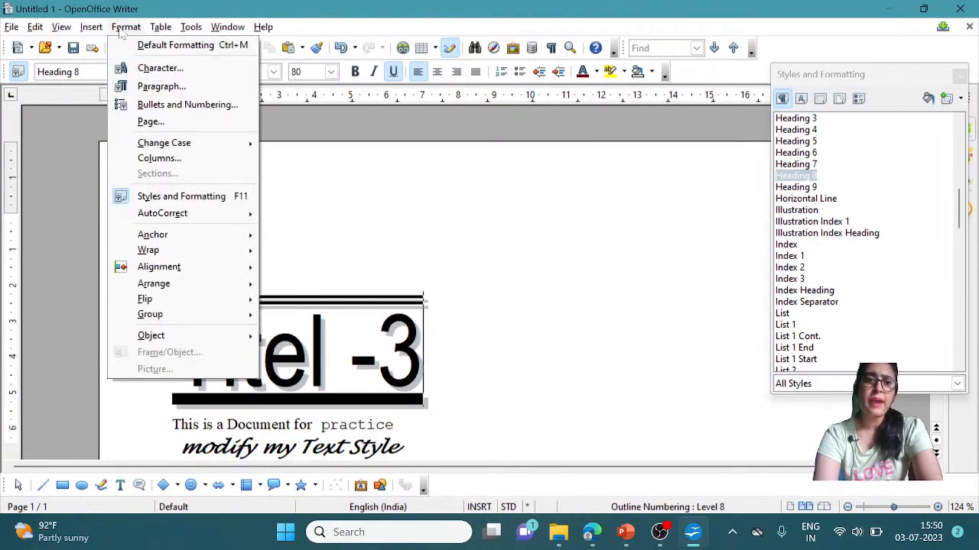
click(160, 199)
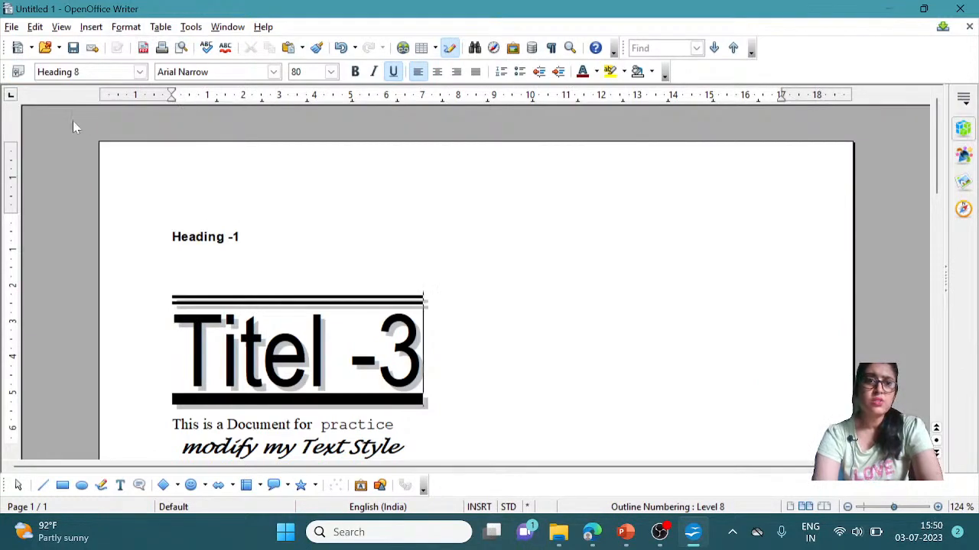
click(20, 72)
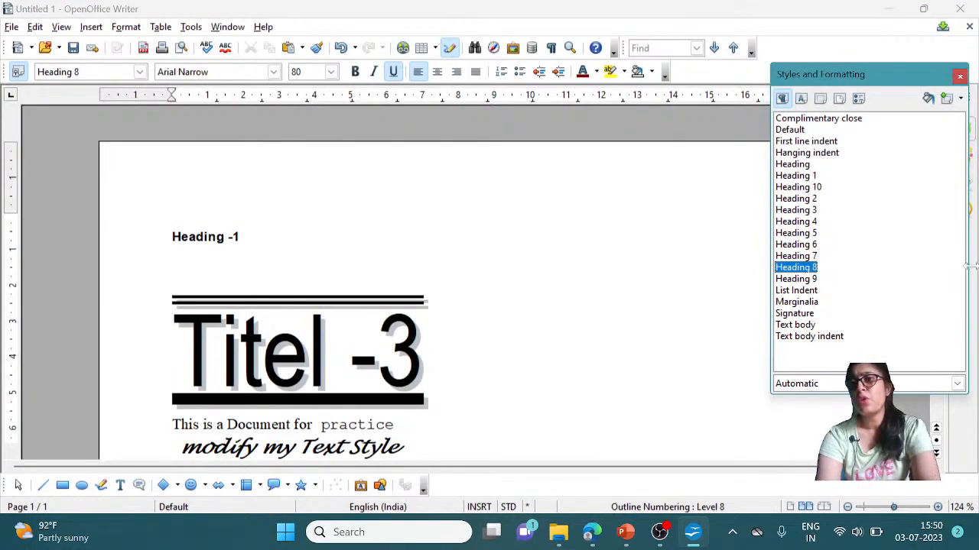
click(801, 99)
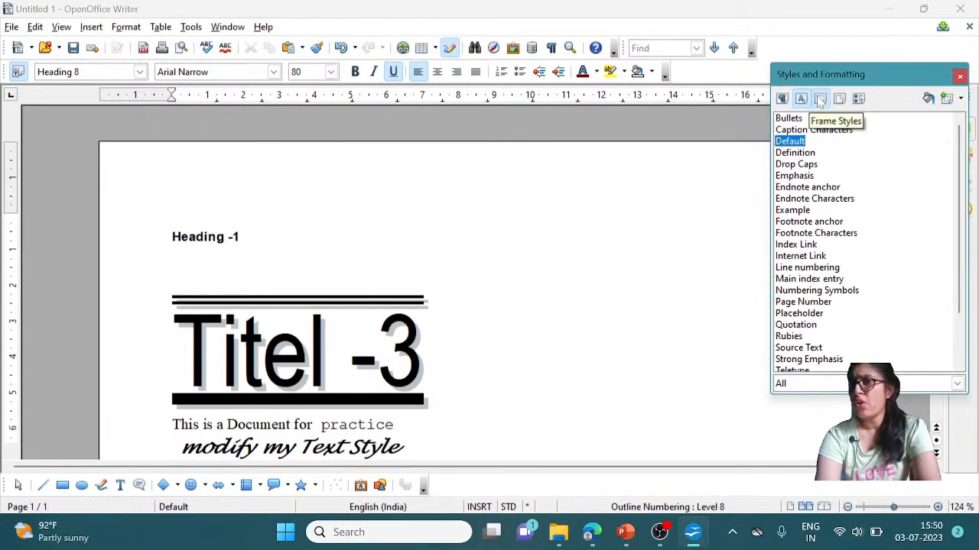
click(820, 100)
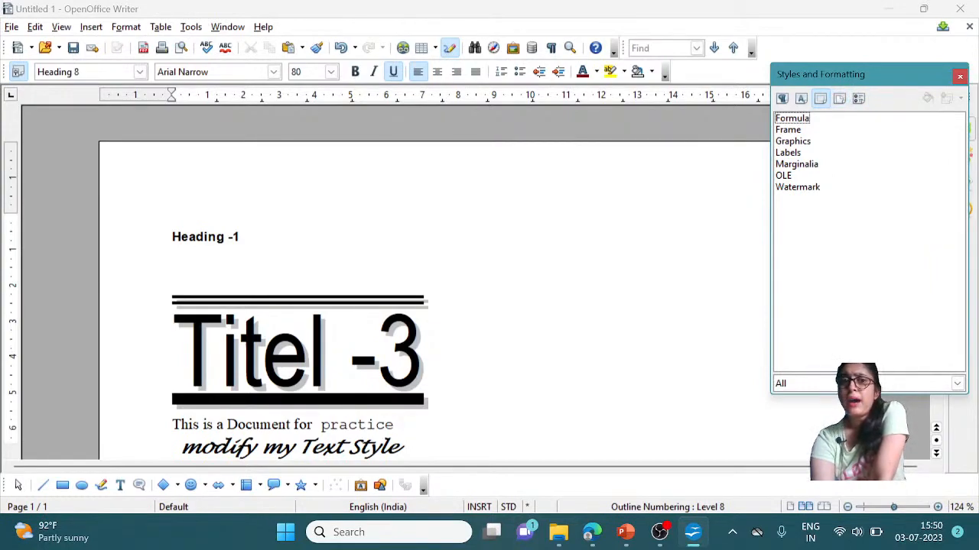
Try the Formula frame style on the selected line "Heading -1", and display the list of page styles
drag(181, 237, 244, 237)
click(245, 237)
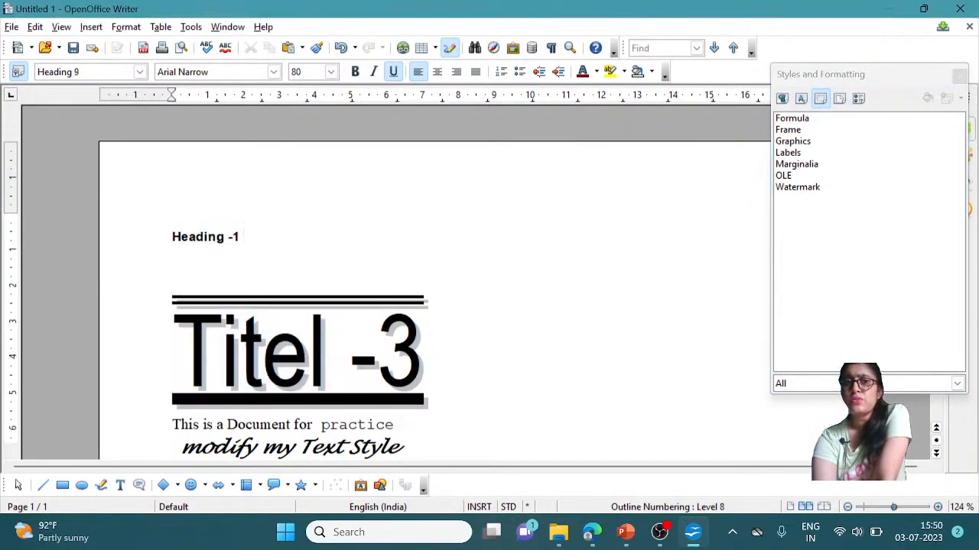
drag(171, 237, 243, 238)
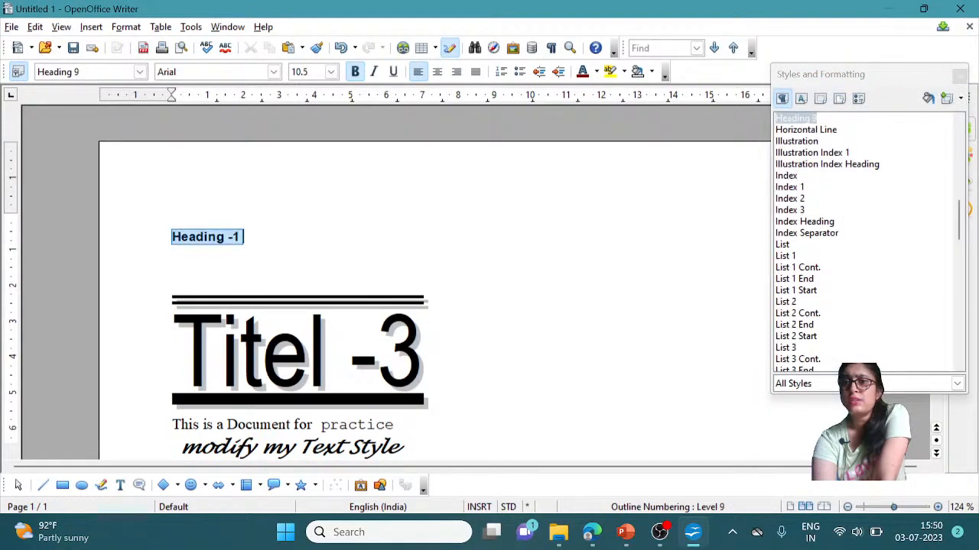
click(820, 98)
click(796, 143)
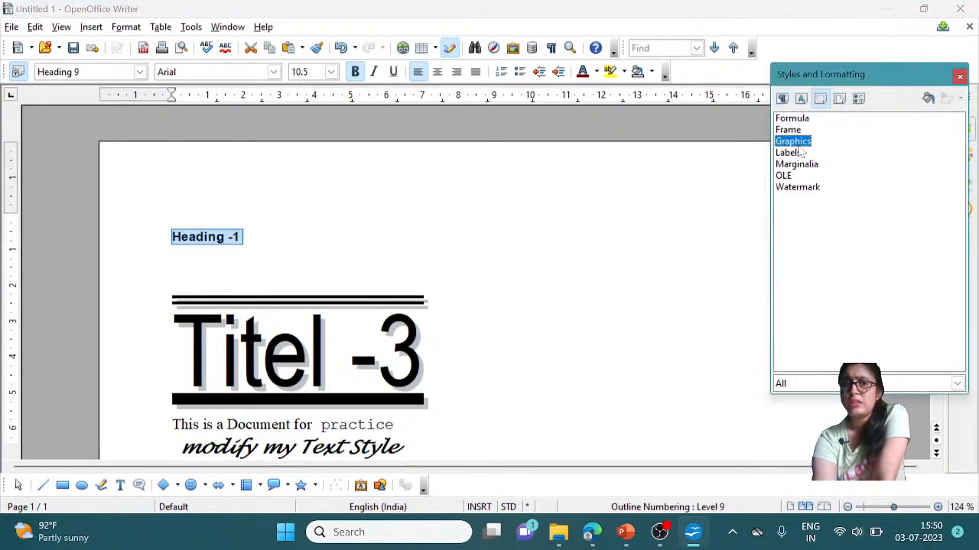
double_click(795, 120)
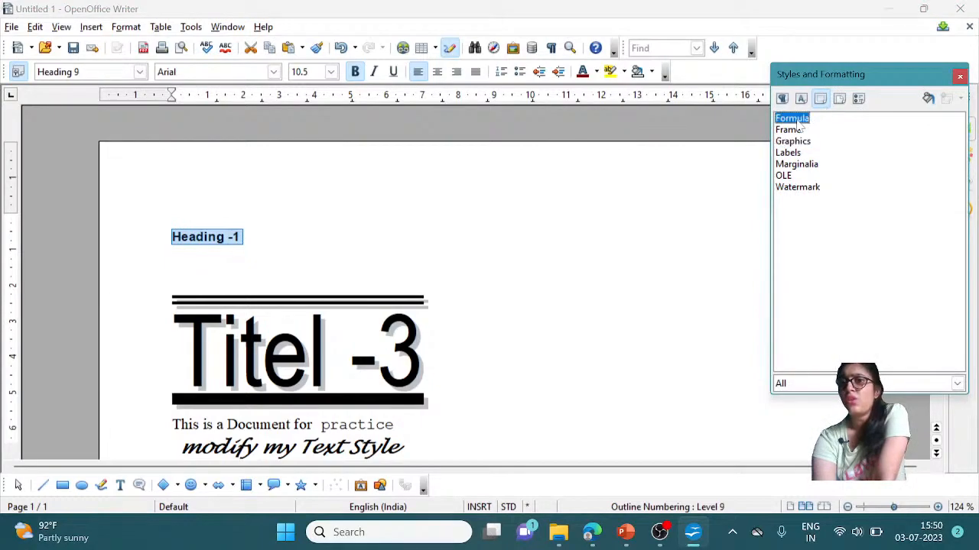
click(846, 99)
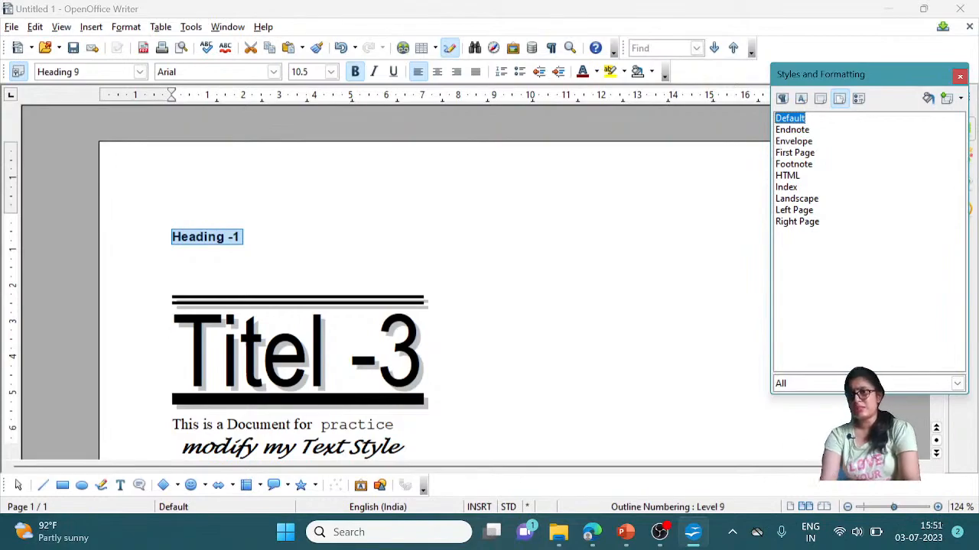
Modify the Emphasis character style by setting its background to Yellow 2, and save the style change
click(801, 99)
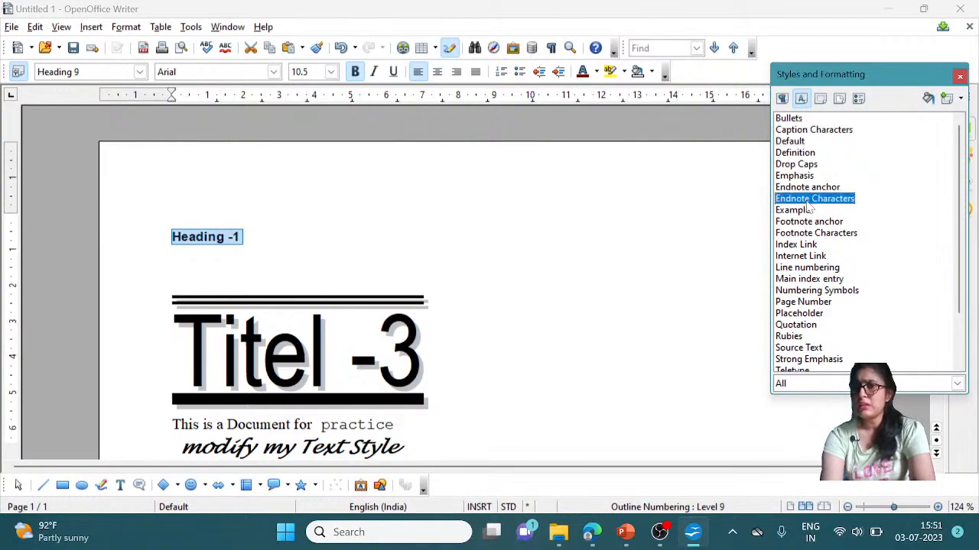
right_click(806, 177)
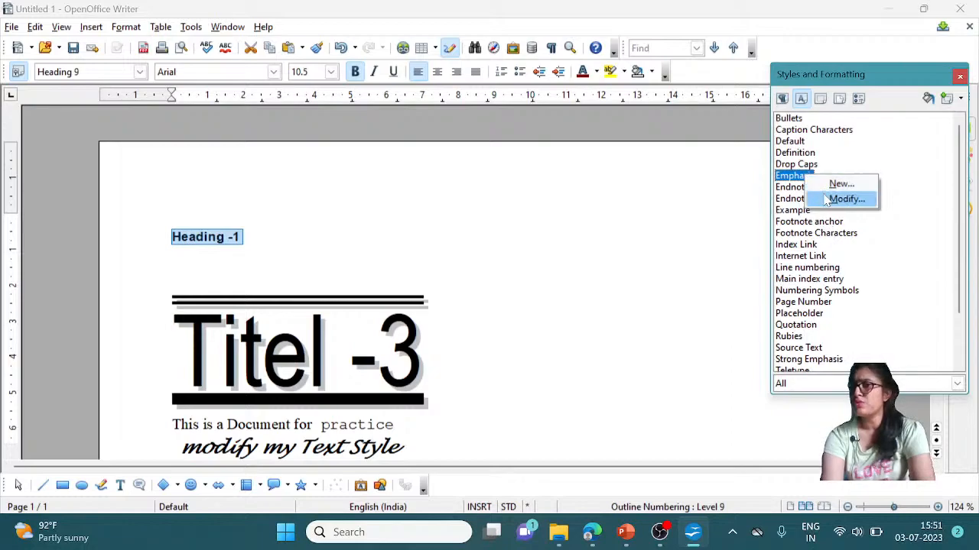
click(826, 202)
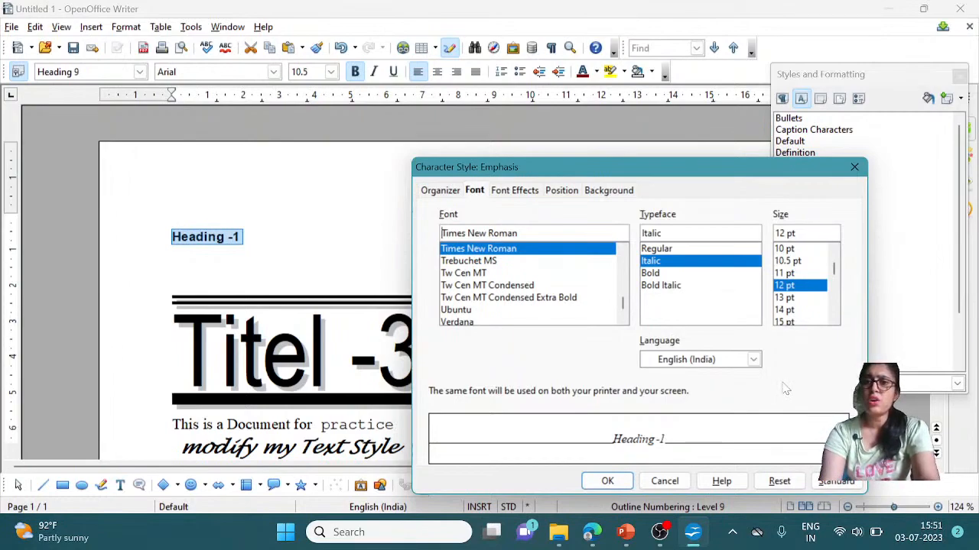
click(518, 197)
click(604, 191)
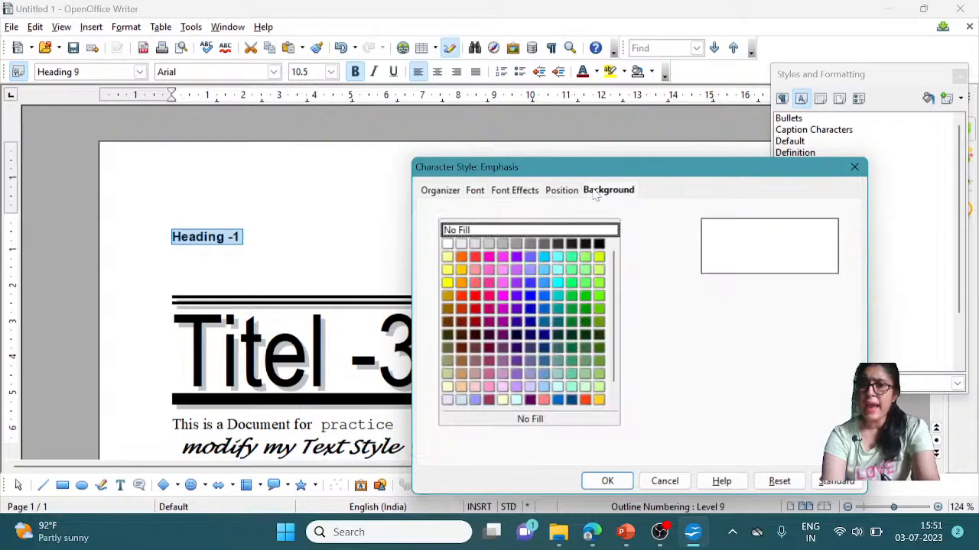
click(531, 309)
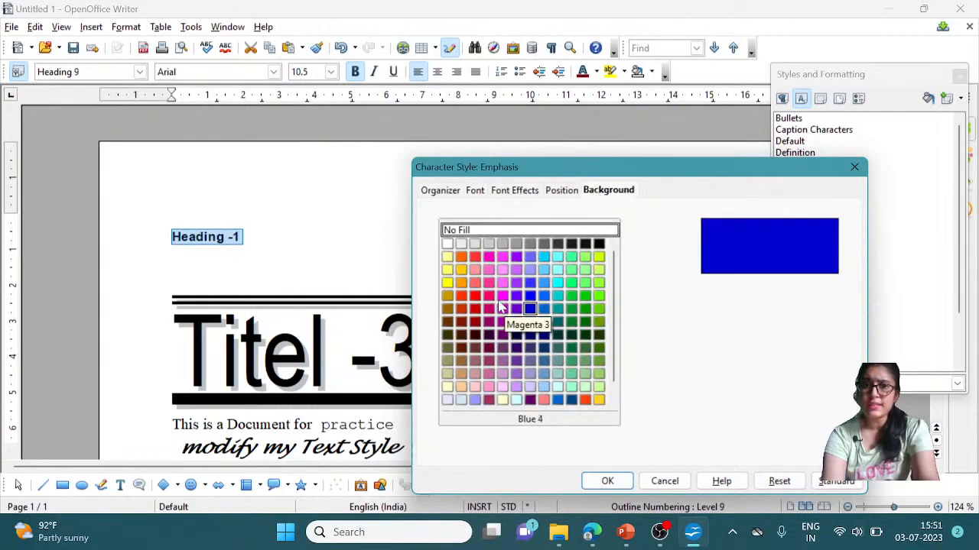
click(447, 283)
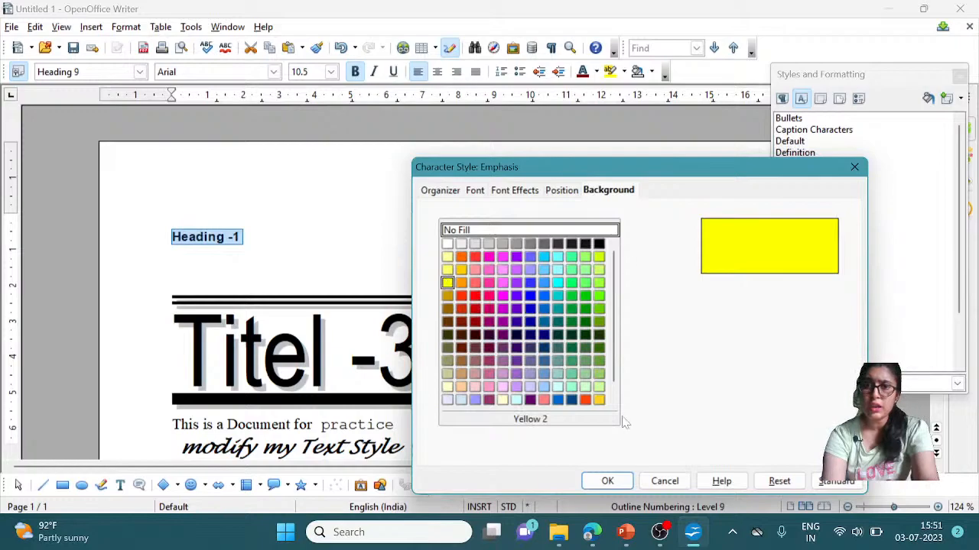
click(605, 482)
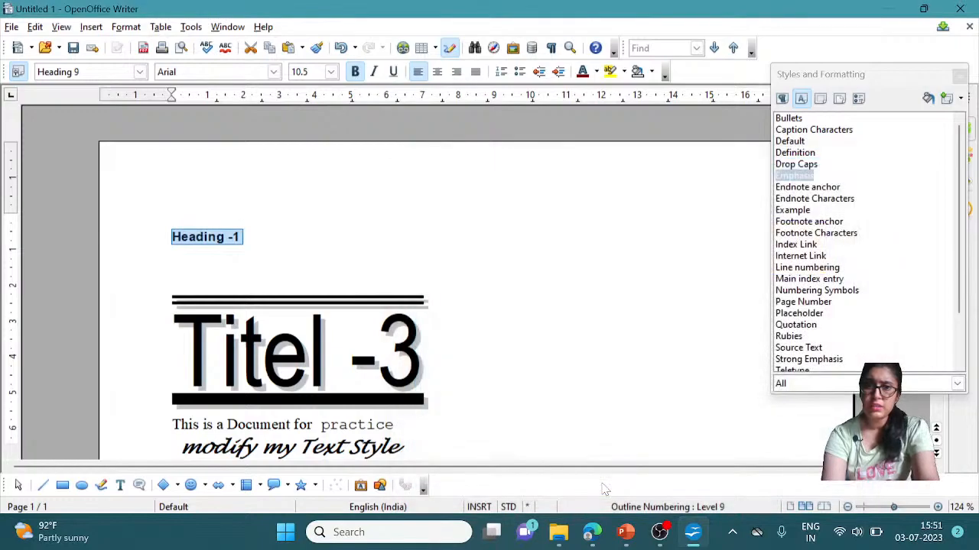
Apply the Emphasis character style to the selected "Heading -1" text and delete the empty line beneath it
double_click(795, 175)
click(172, 260)
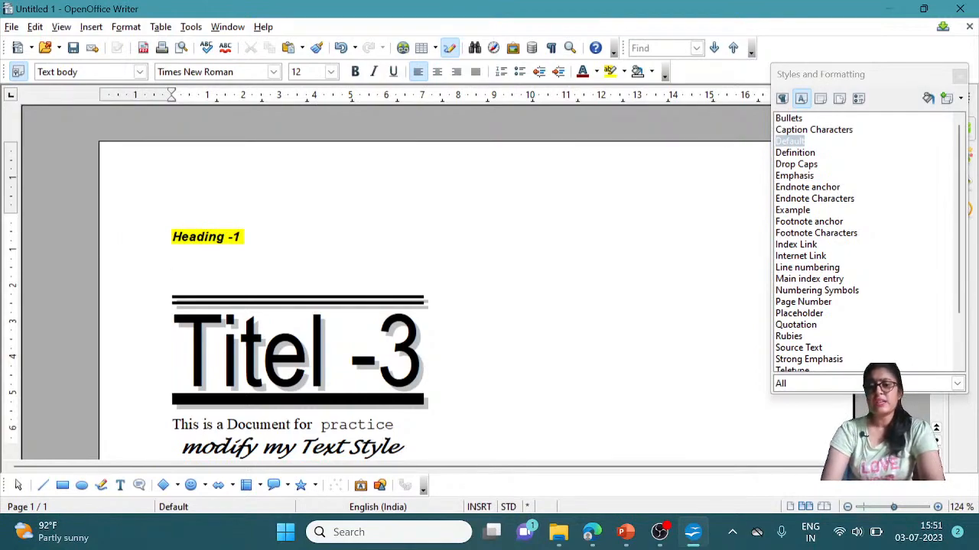
key(BackSpace)
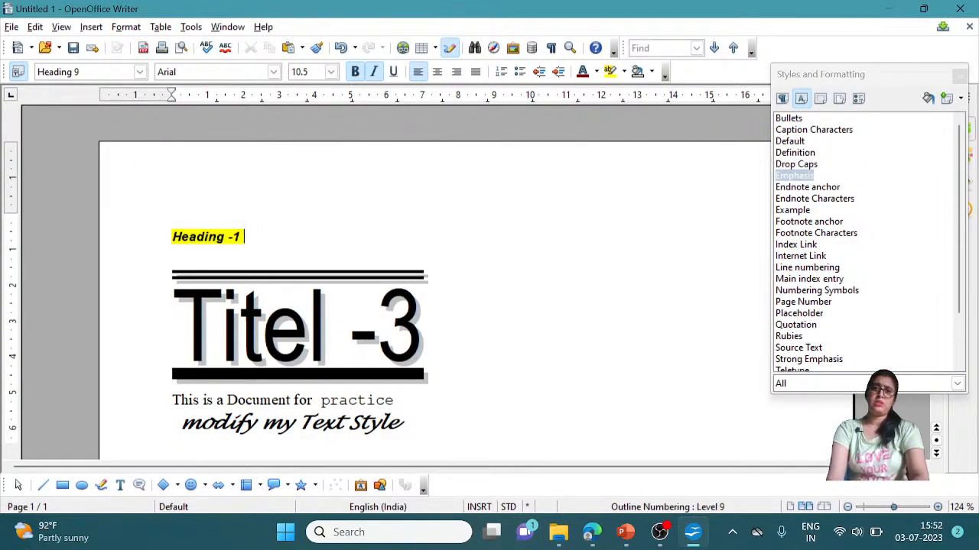
Place the cursor at the end of "Titel -3" and close the Styles and Formatting window
click(424, 327)
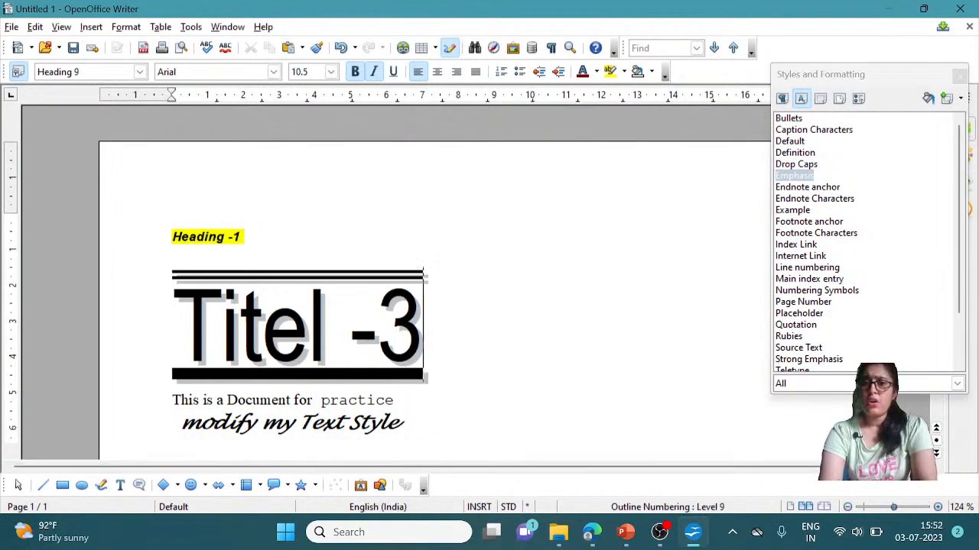
click(959, 76)
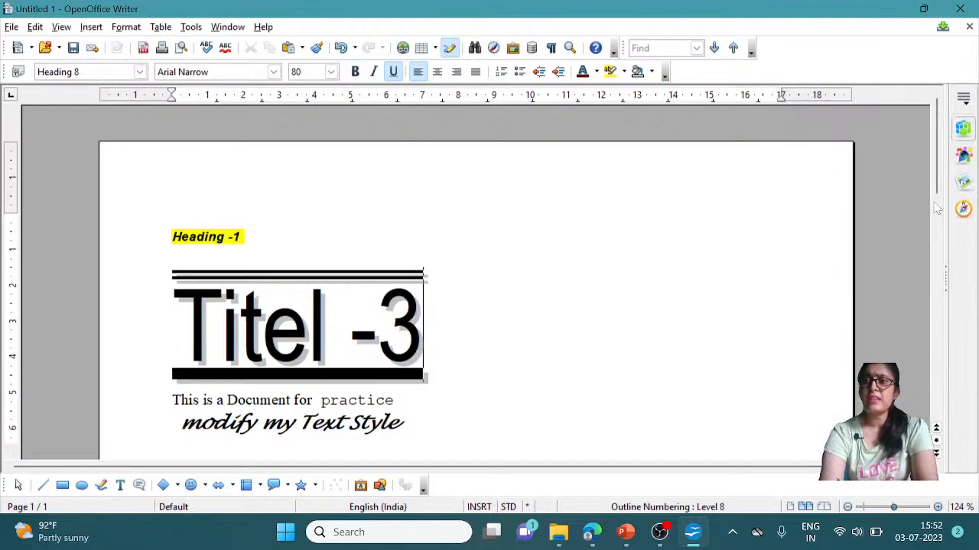
drag(940, 193, 946, 283)
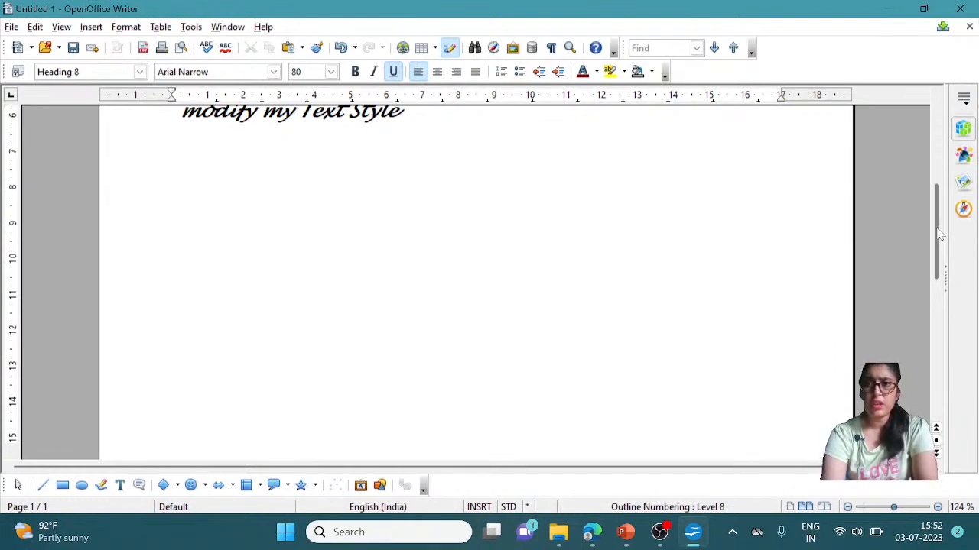
scroll(946, 231, up, 5)
Switch to the Std_10_I.T presentation in PowerPoint and start the slide show from slide 12, "How can you modify the style?"
click(625, 532)
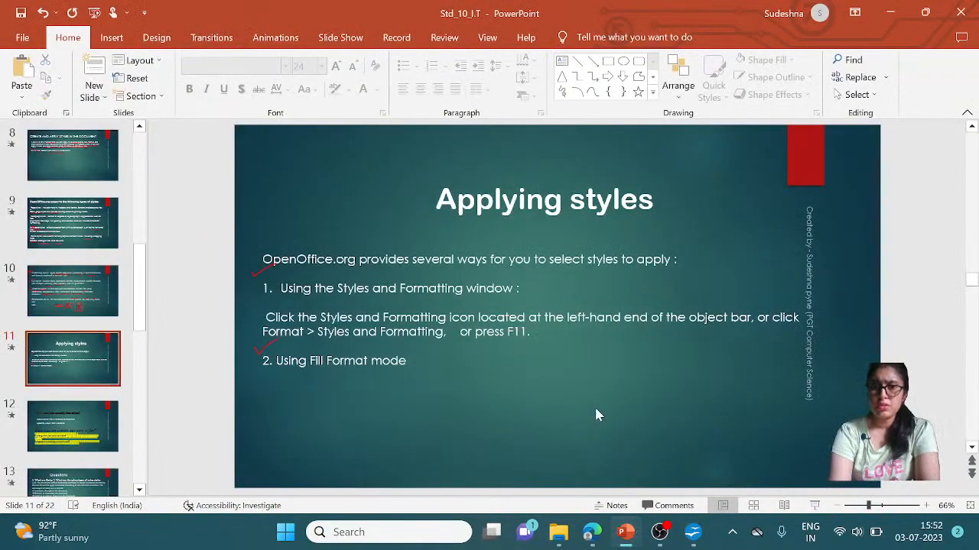
scroll(598, 415, down, 1)
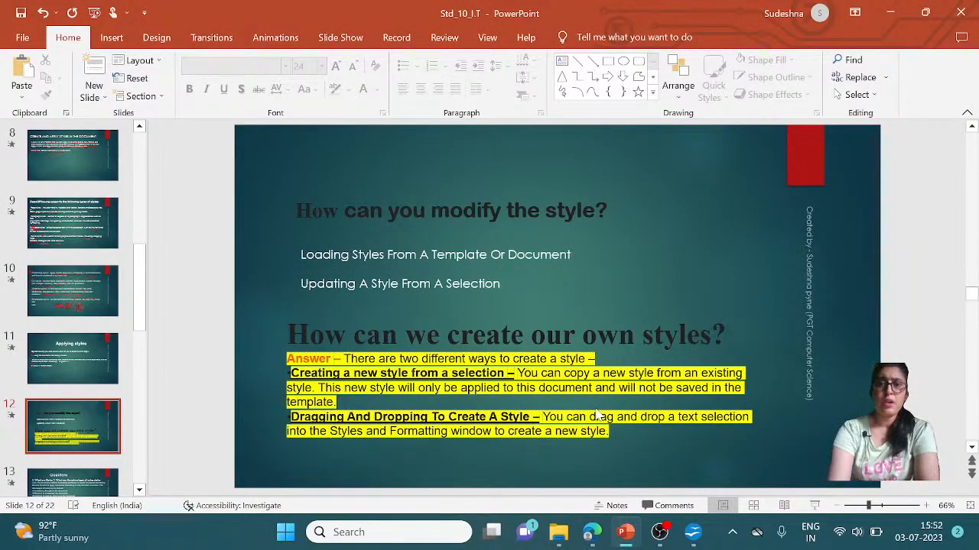
click(815, 506)
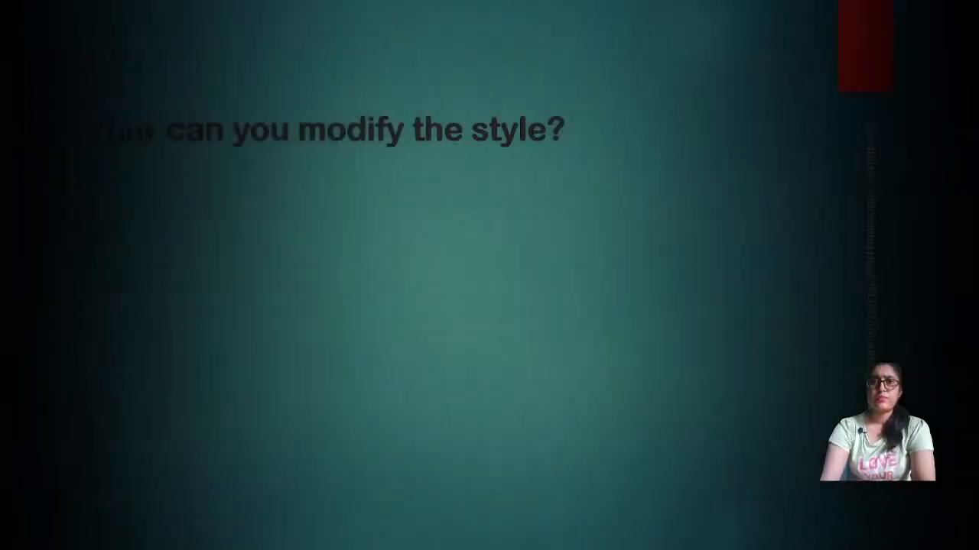